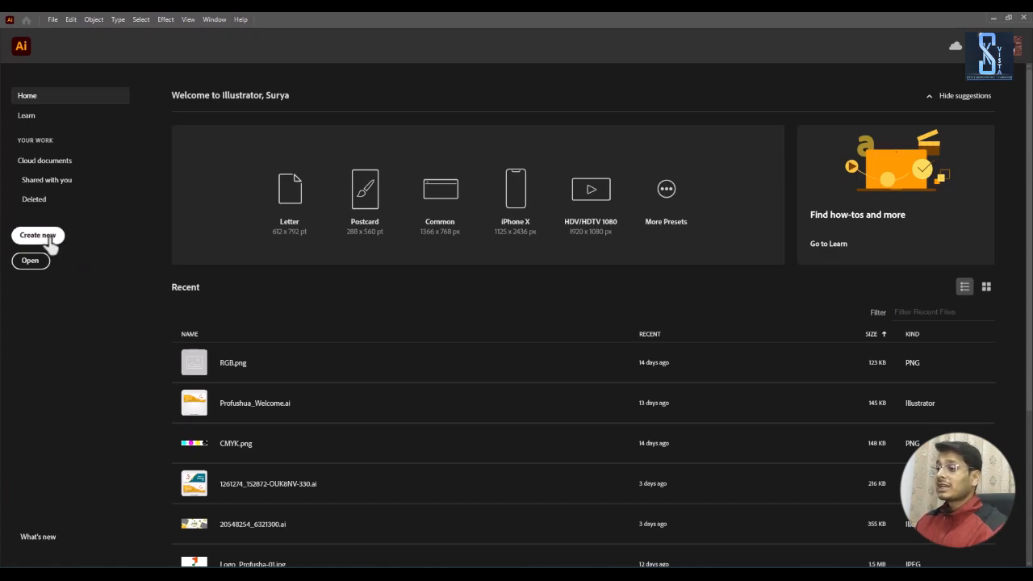
Step: Browse the Mobile, Web and Print presets and create a new document from the Common web preset, 1366 x 768 px
left_click(48, 236)
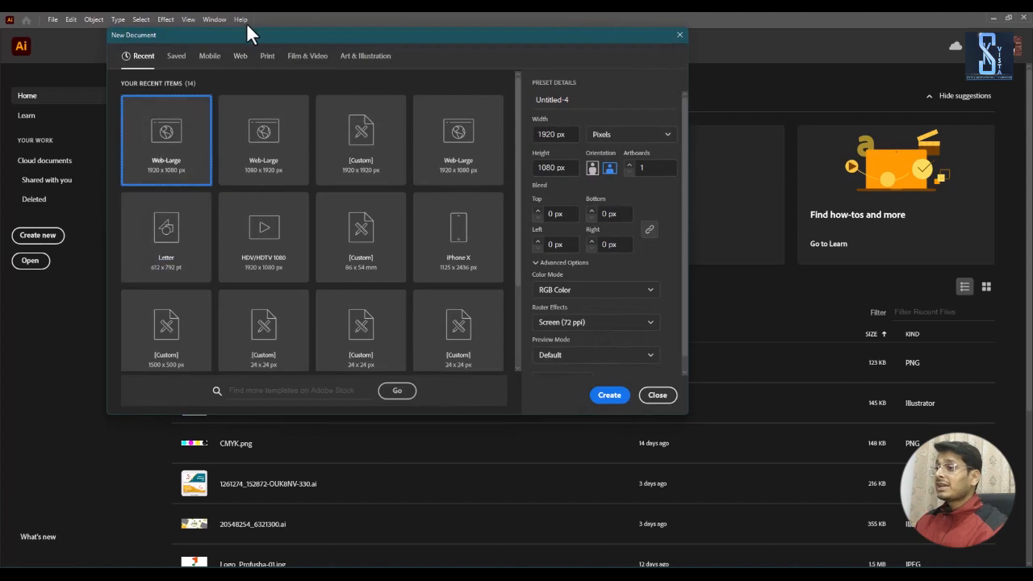
left_click_drag(250, 36, 334, 38)
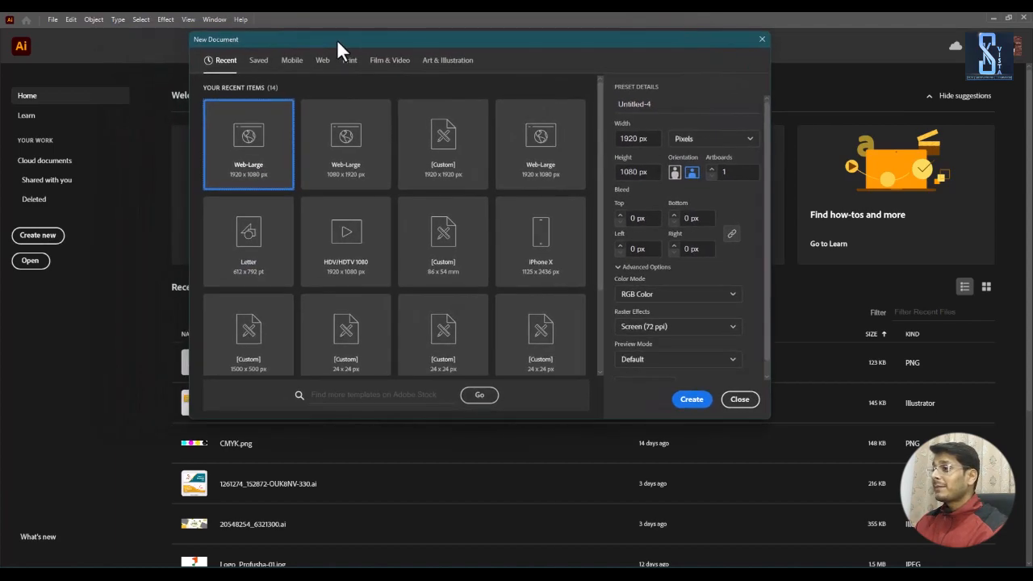
mouse_move(397, 37)
left_mouse_down()
mouse_move(436, 37)
mouse_move(386, 38)
left_mouse_up()
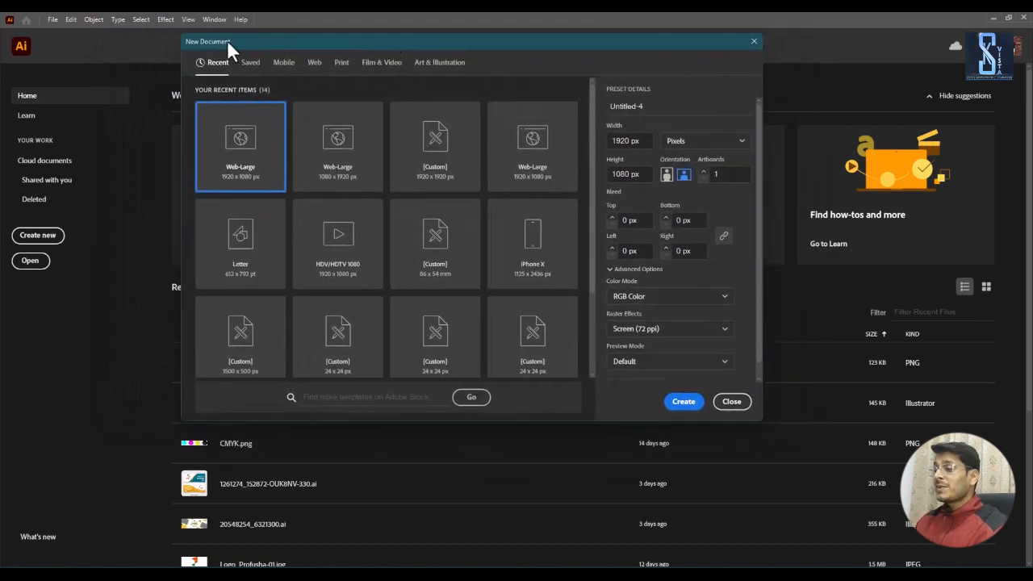
left_click(256, 72)
left_click(287, 72)
left_click(315, 65)
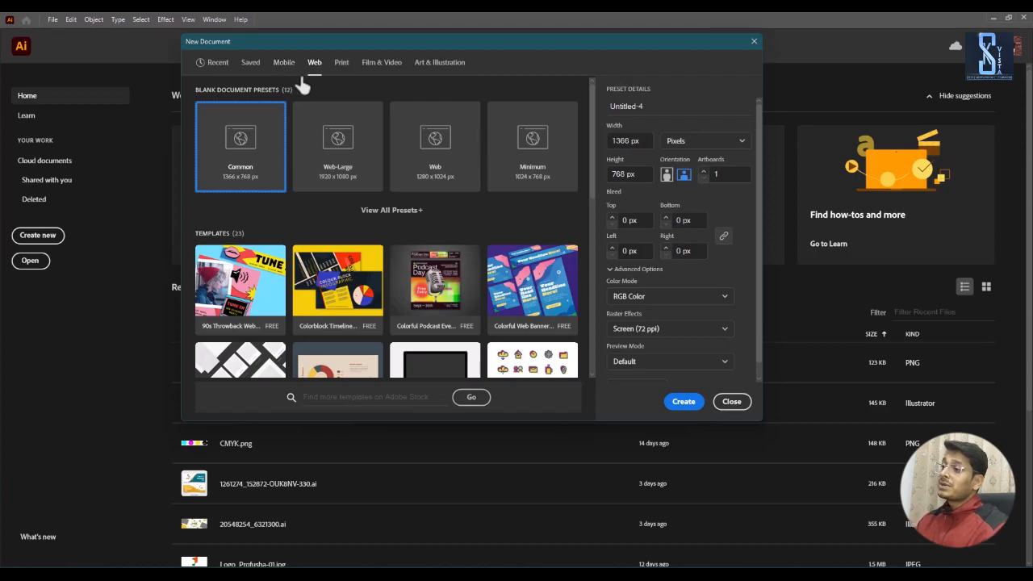
left_click_drag(311, 42, 289, 38)
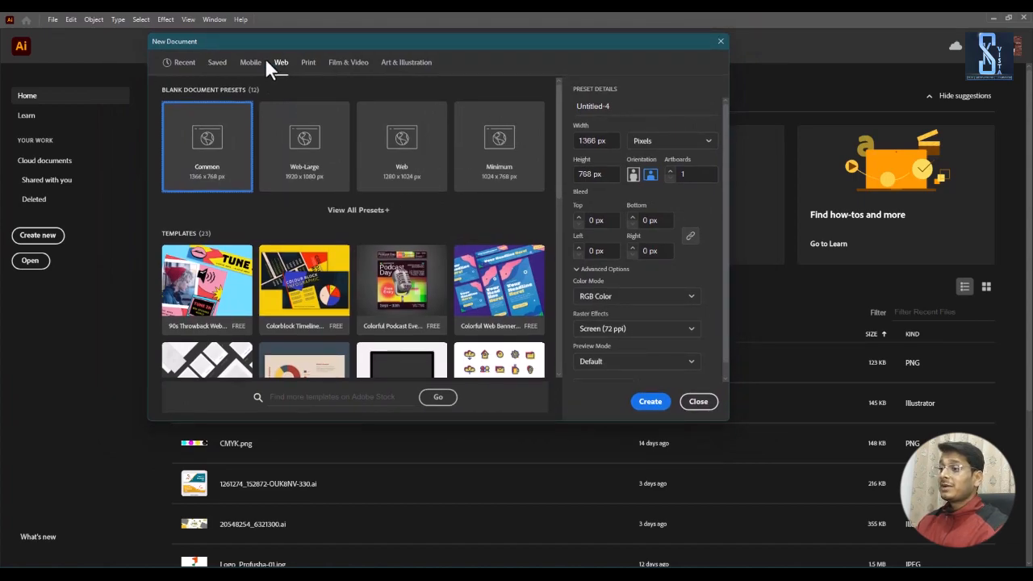
left_click(308, 65)
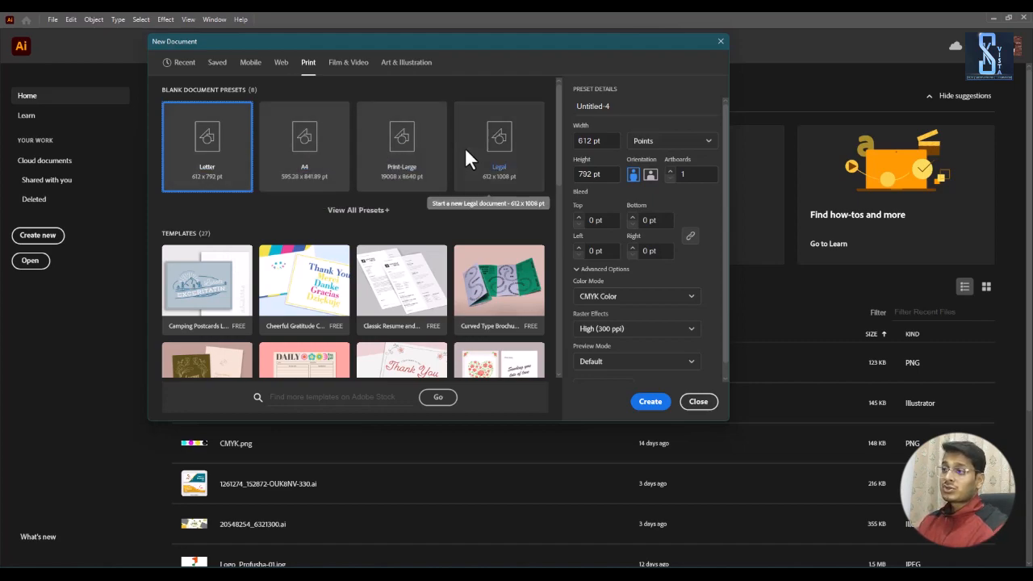
left_click(247, 65)
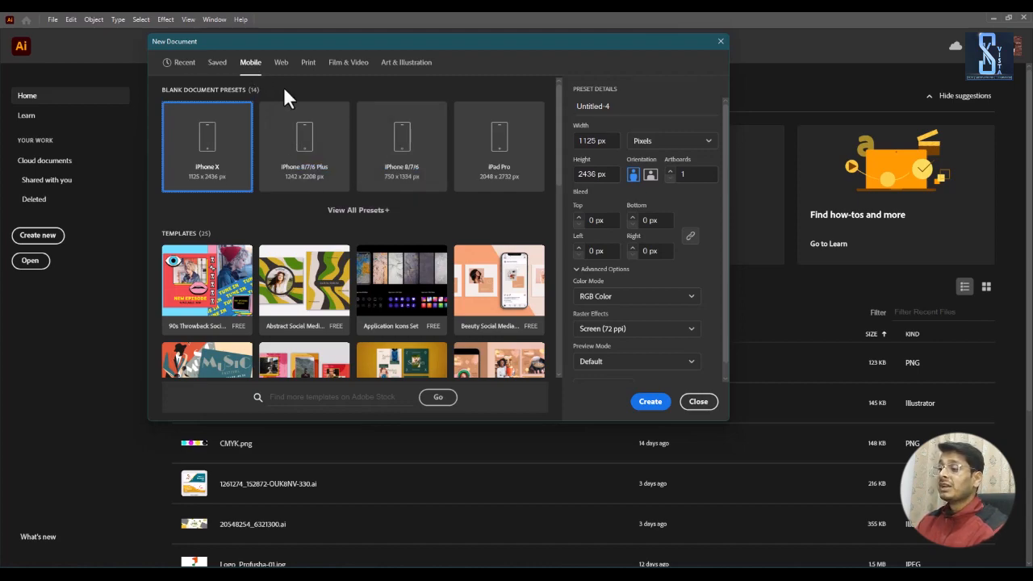
left_click(281, 65)
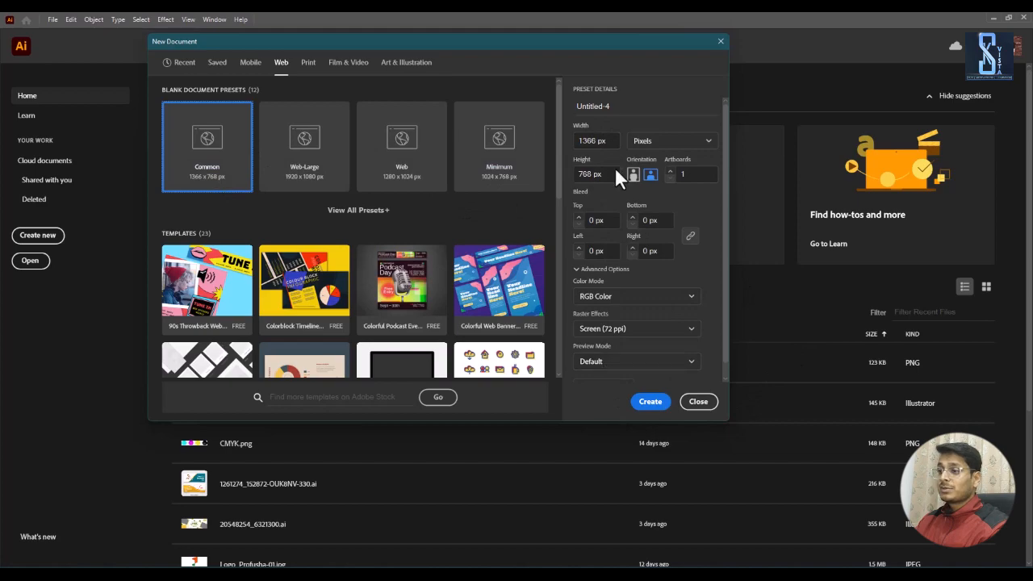
left_click(656, 406)
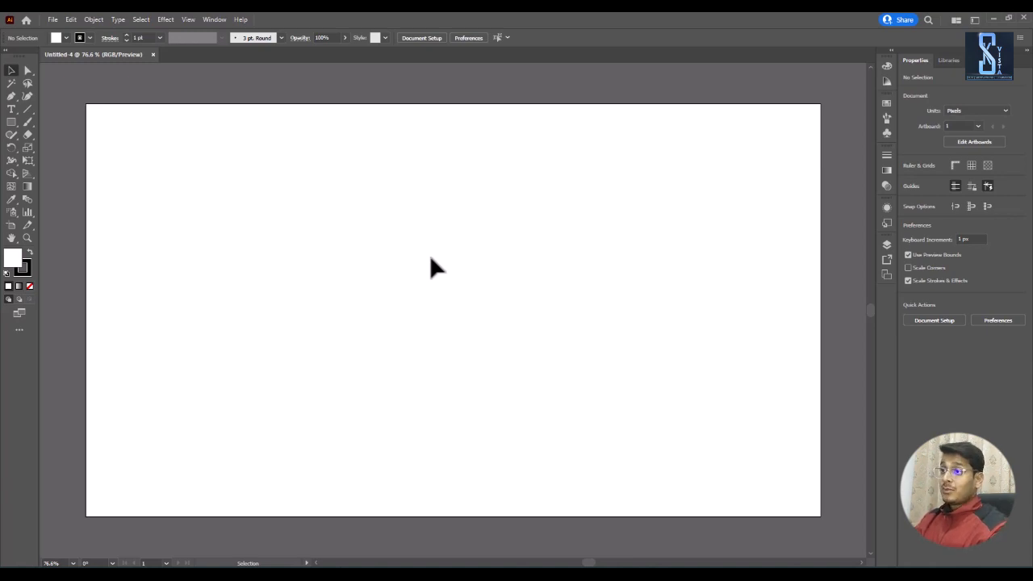
Step: Place the butterfly image from the desktop onto the artboard of the new document
left_click(993, 18)
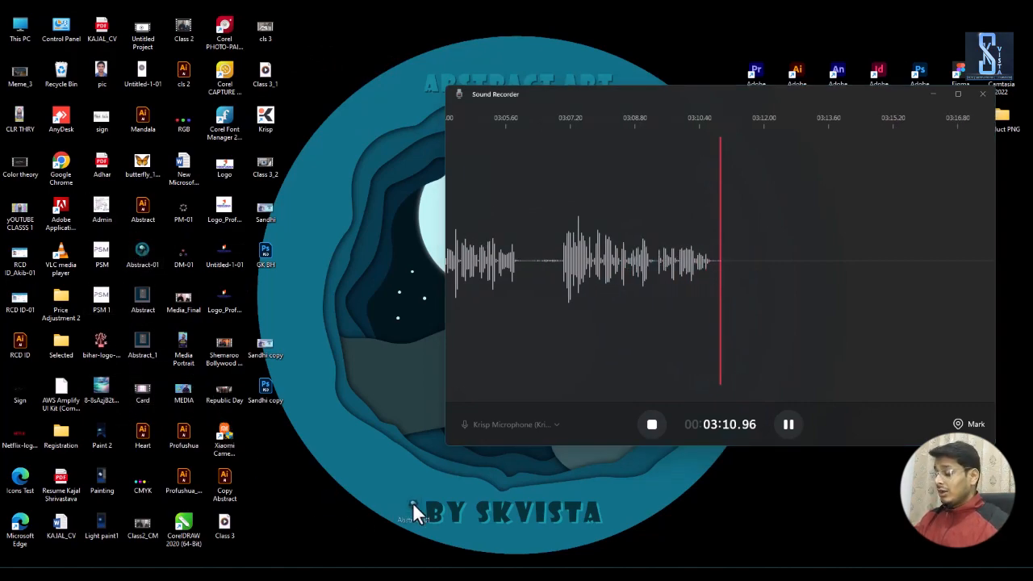
key("super+Tab")
left_click(524, 228)
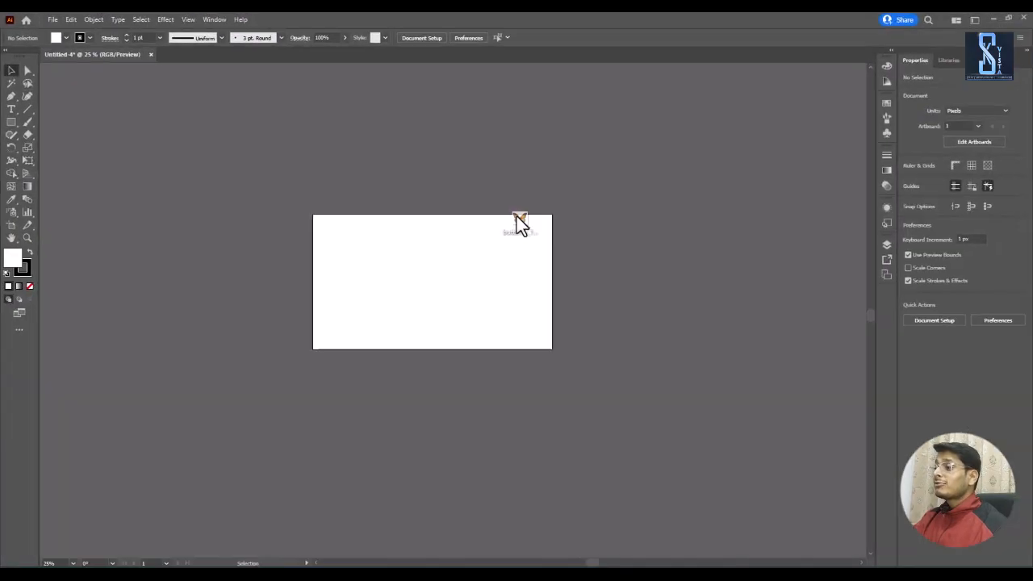
left_click_drag(517, 216, 411, 271)
Step: Lock the placed butterfly image so that it cannot be selected
scroll(478, 253, "up", 4)
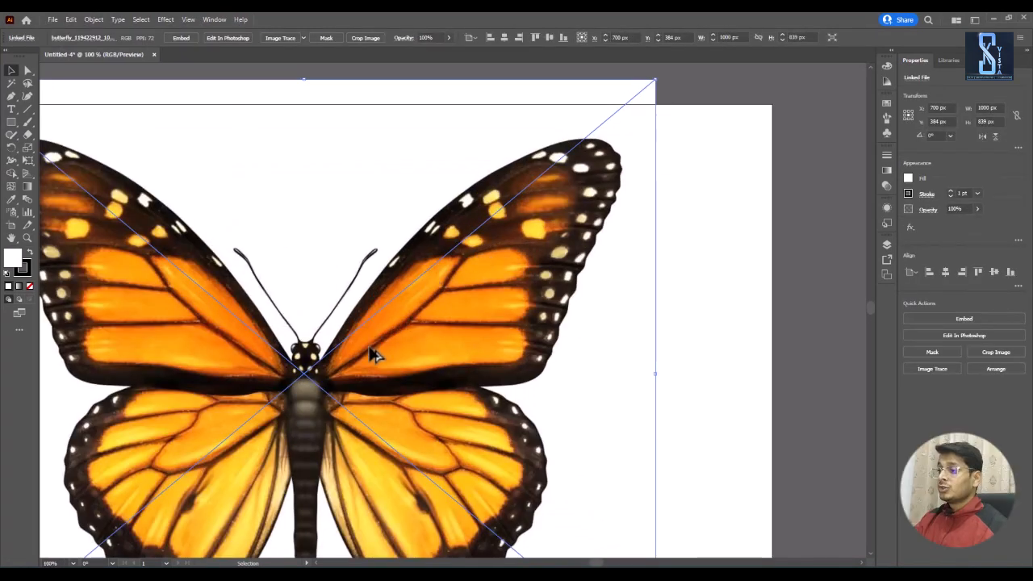
left_click_drag(328, 381, 455, 344)
scroll(453, 339, "up", 1)
key("ctrl+plus")
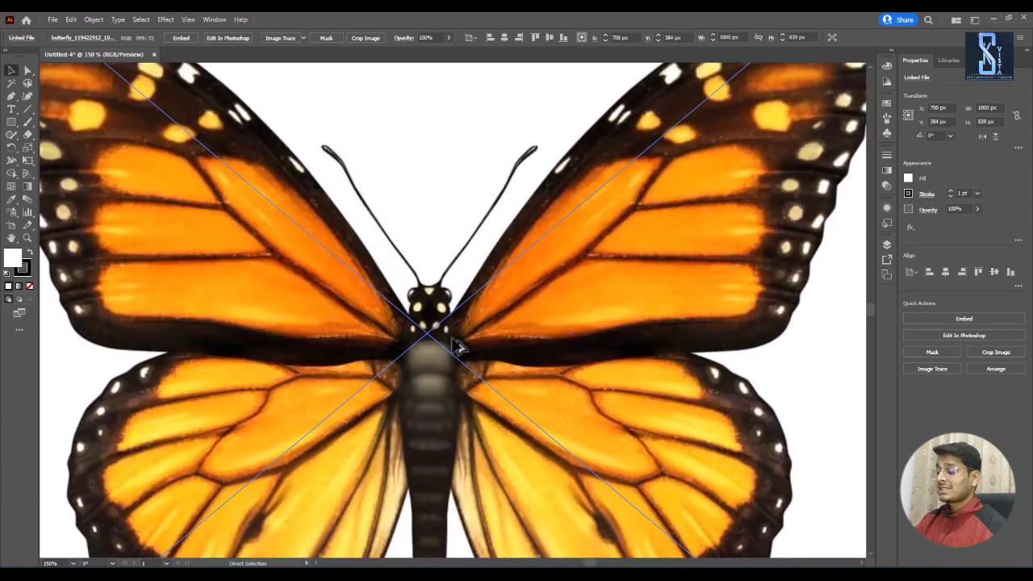
key("ctrl+2")
Step: Examine the individual pixels in the butterfly's upper wing at up to 6400% magnification
scroll(485, 333, "up", 5)
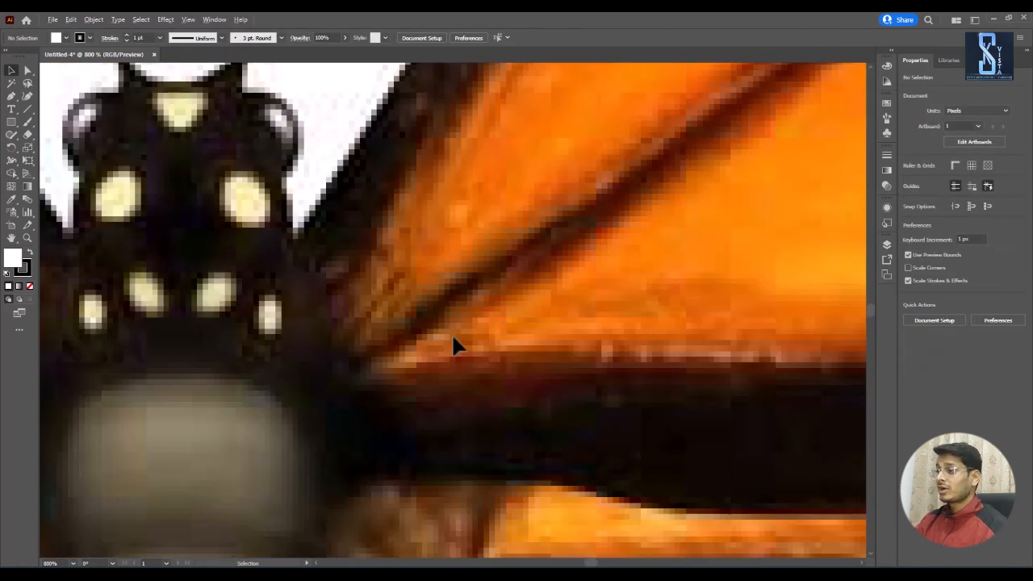
scroll(447, 345, "up", 3)
scroll(443, 278, "up", 4)
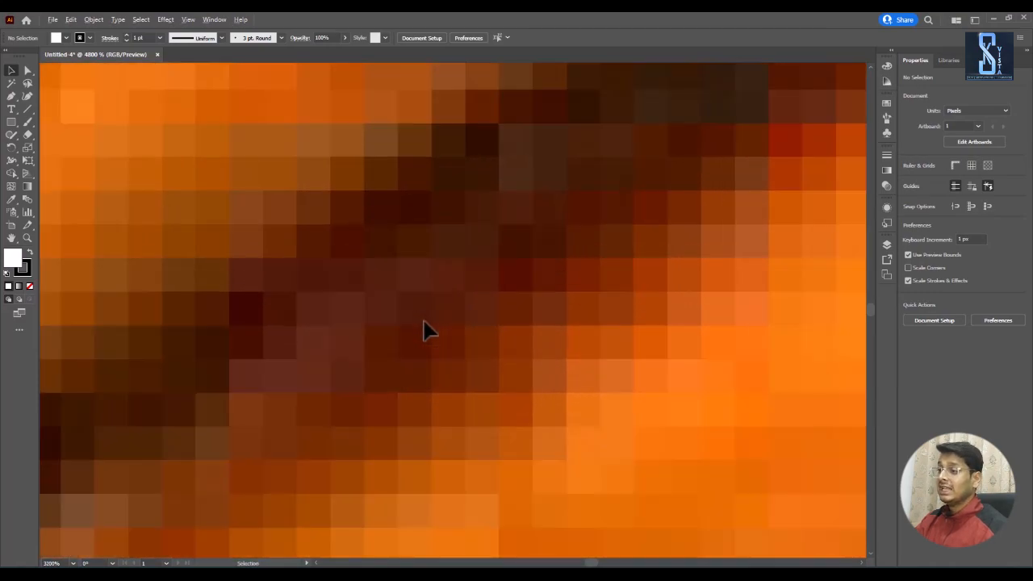
scroll(428, 331, "up", 1)
left_click_drag(348, 363, 411, 310)
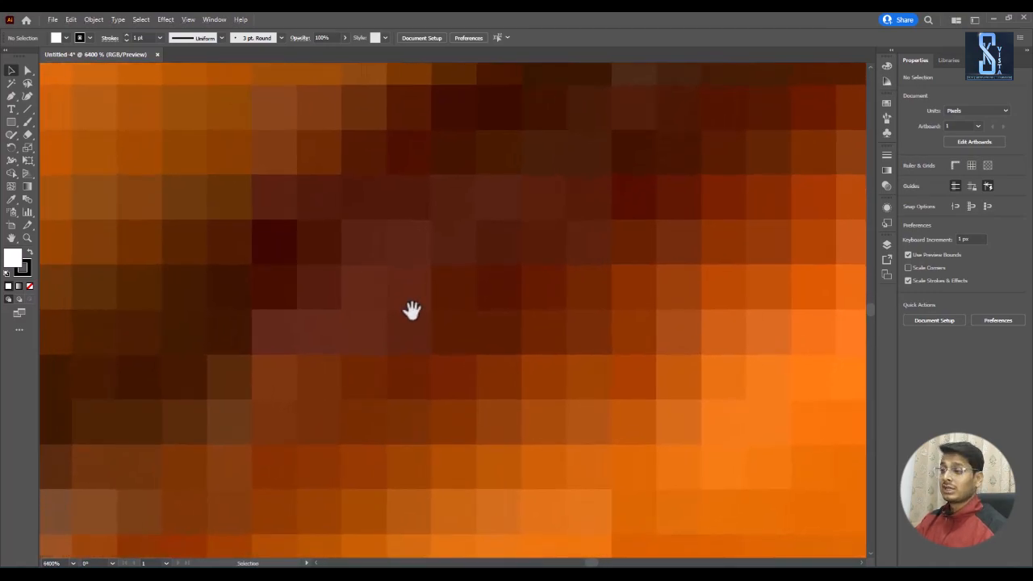
scroll(412, 309, "down", 5)
scroll(457, 339, "down", 1)
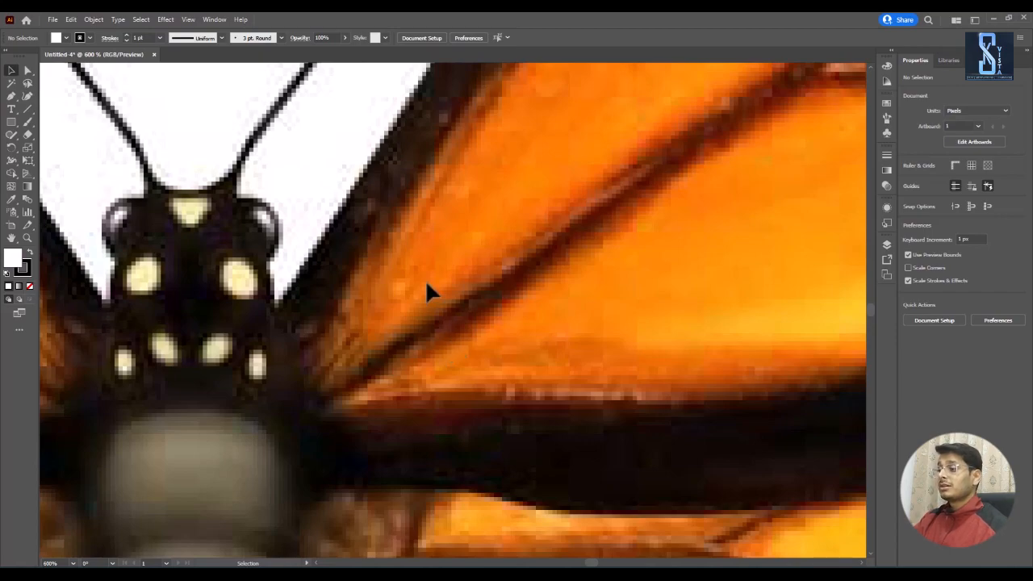
Step: Compare the pixelation around the butterfly's head and wing joint at high magnification with the image seen whole
scroll(368, 346, "down", 2)
scroll(373, 338, "up", 4)
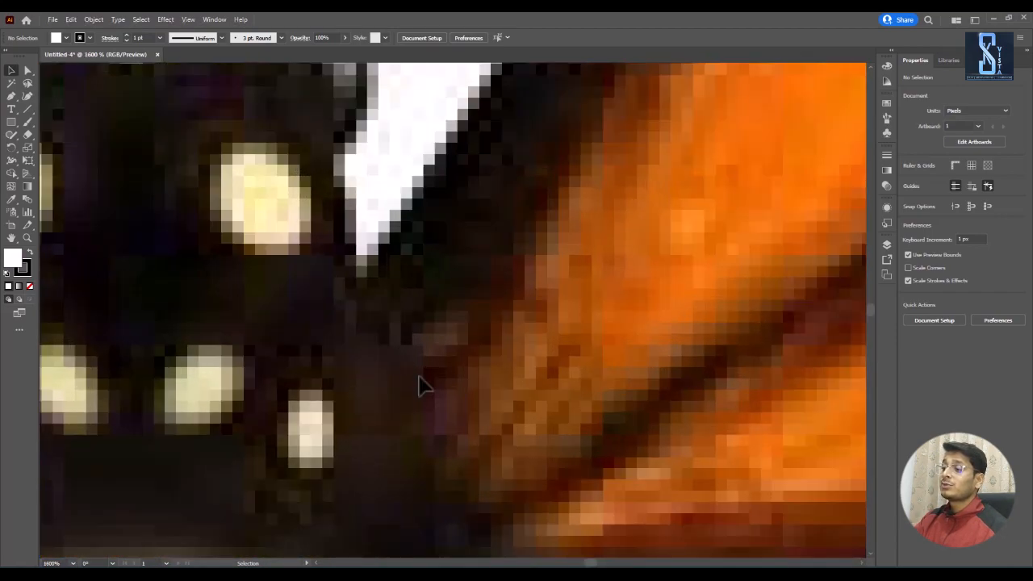
left_click_drag(425, 386, 514, 315)
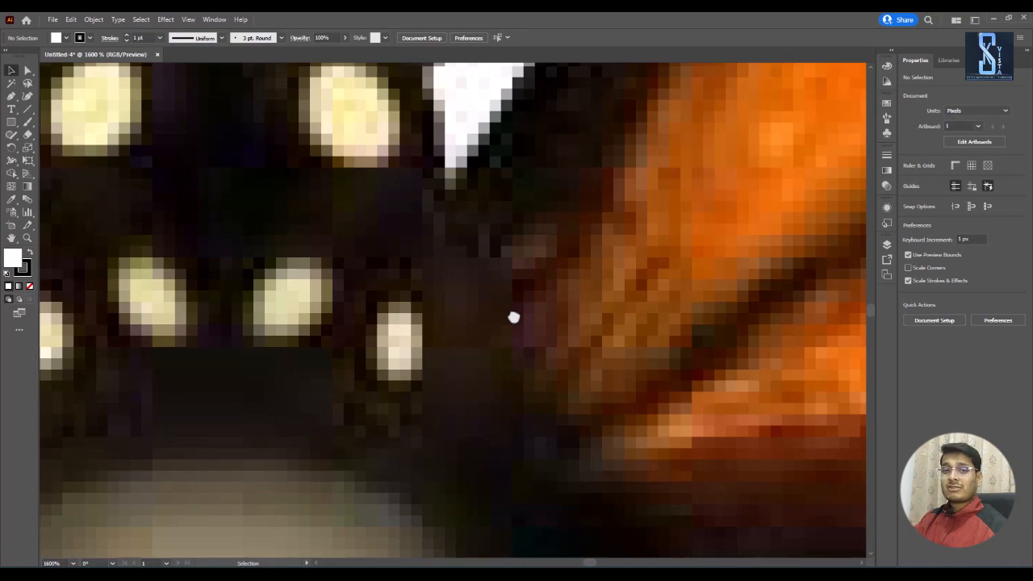
scroll(528, 322, "down", 5)
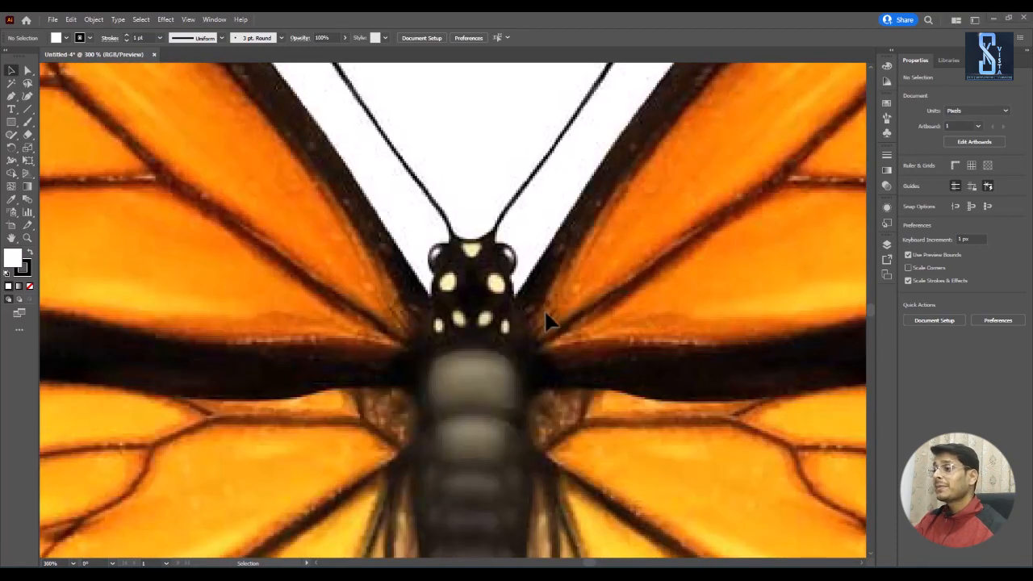
scroll(544, 315, "up", 6)
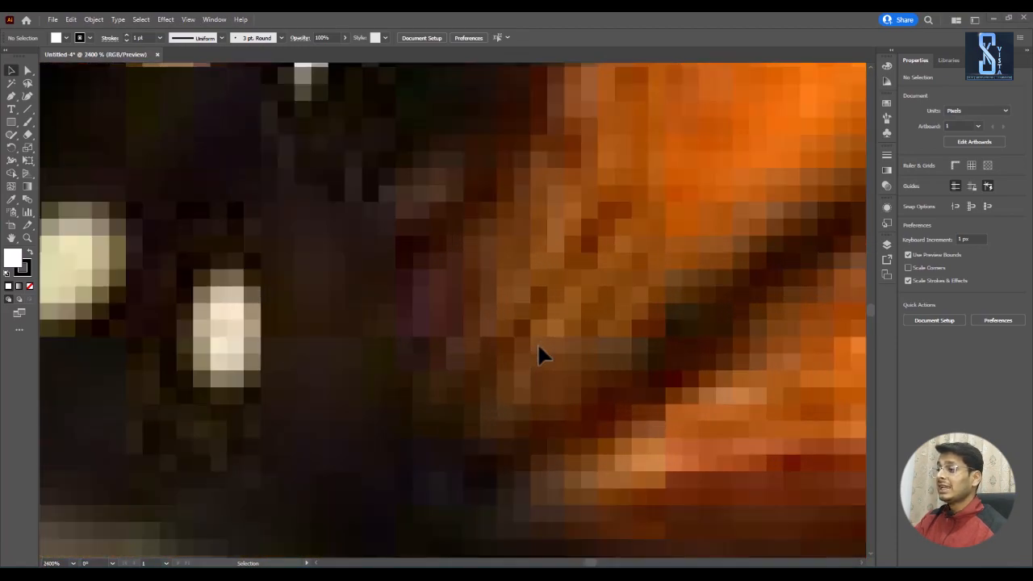
scroll(541, 351, "up", 3)
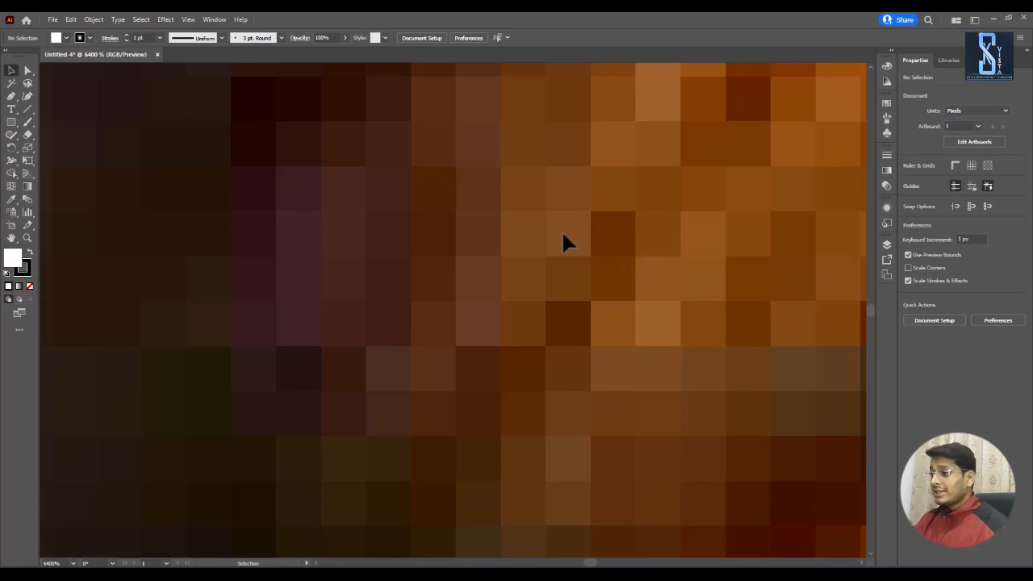
scroll(659, 234, "down", 4)
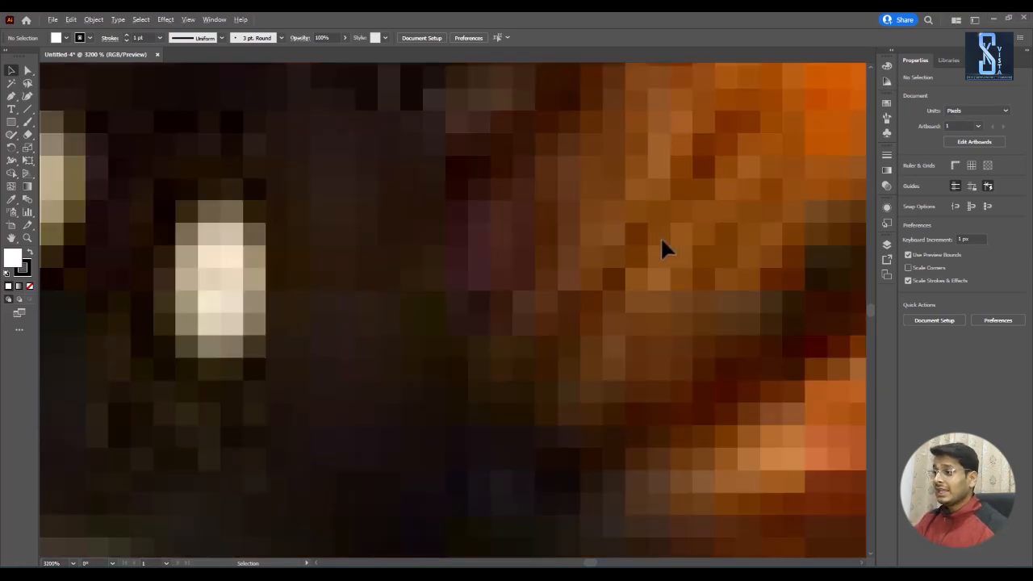
scroll(660, 236, "down", 3)
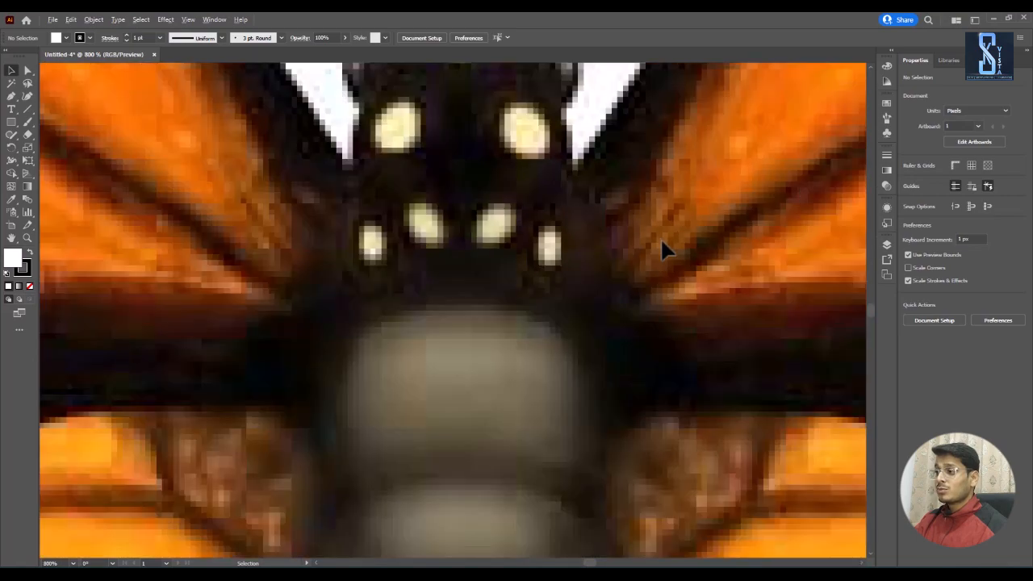
scroll(660, 242, "down", 5)
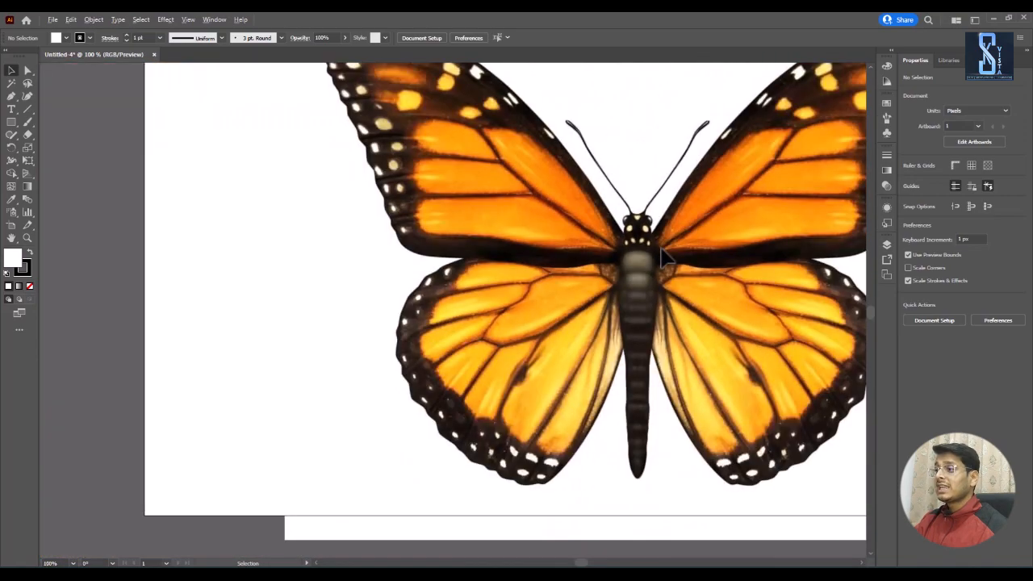
scroll(660, 257, "down", 1)
left_click_drag(720, 252, 588, 281)
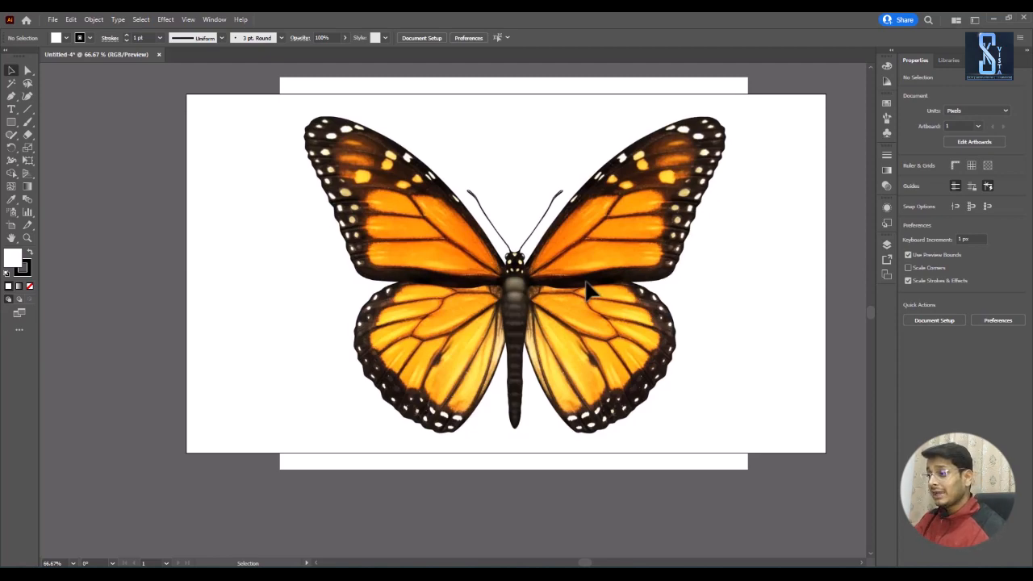
Step: Remove the butterfly image from the artboard and display the entire artboard
key("super")
key("Escape")
scroll(560, 305, "up", 4)
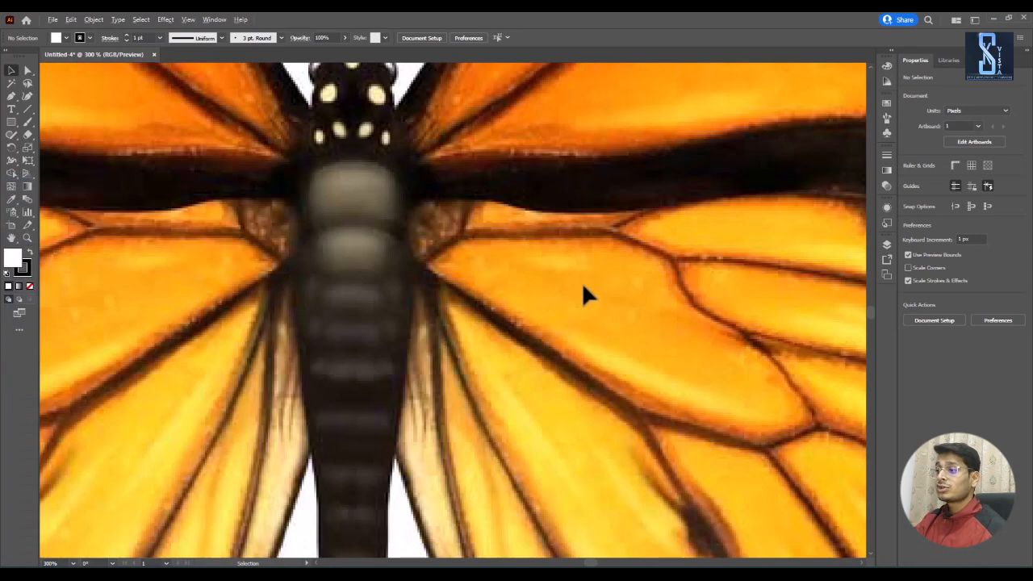
scroll(470, 166, "up", 6)
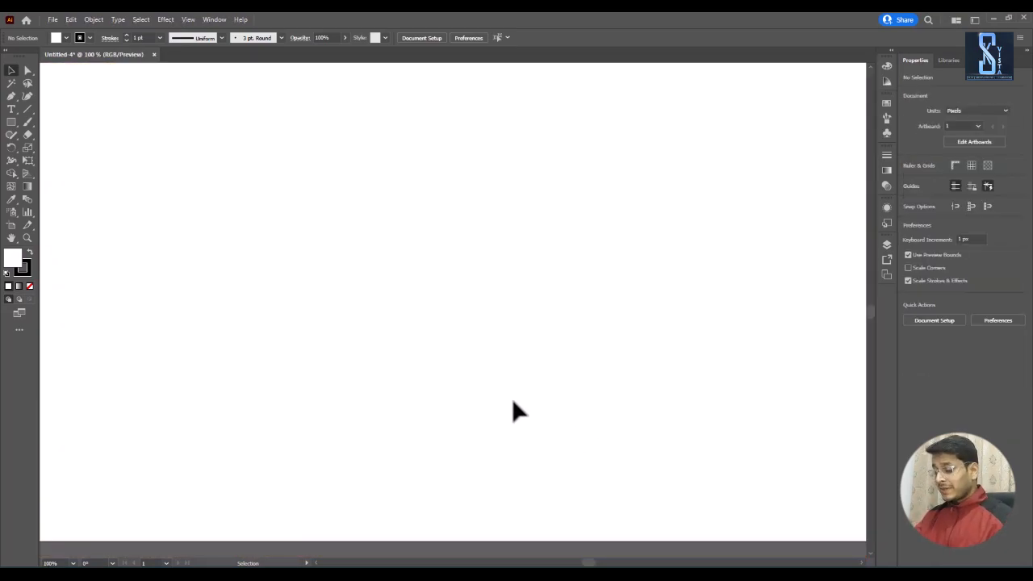
scroll(481, 333, "down", 1)
left_click_drag(553, 275, 569, 309)
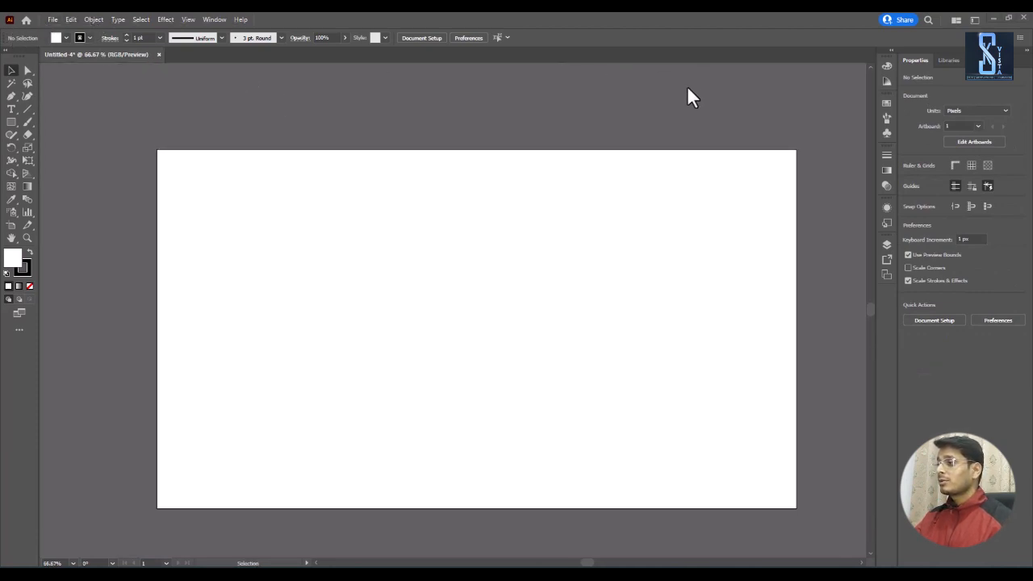
Step: Start setting up another new document with the iPhone X mobile preset, 1125 x 2436 px
left_click(54, 19)
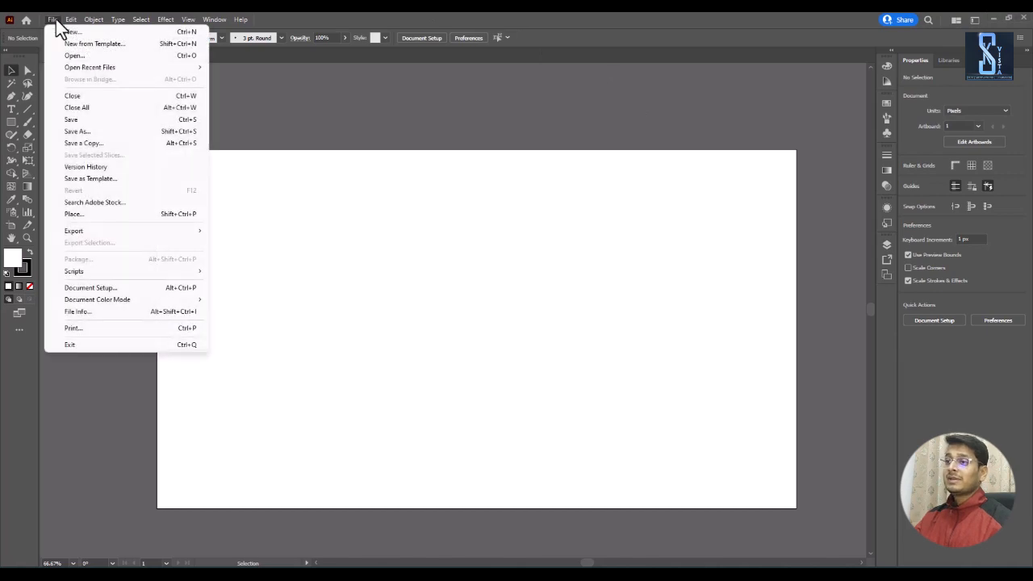
left_click(69, 29)
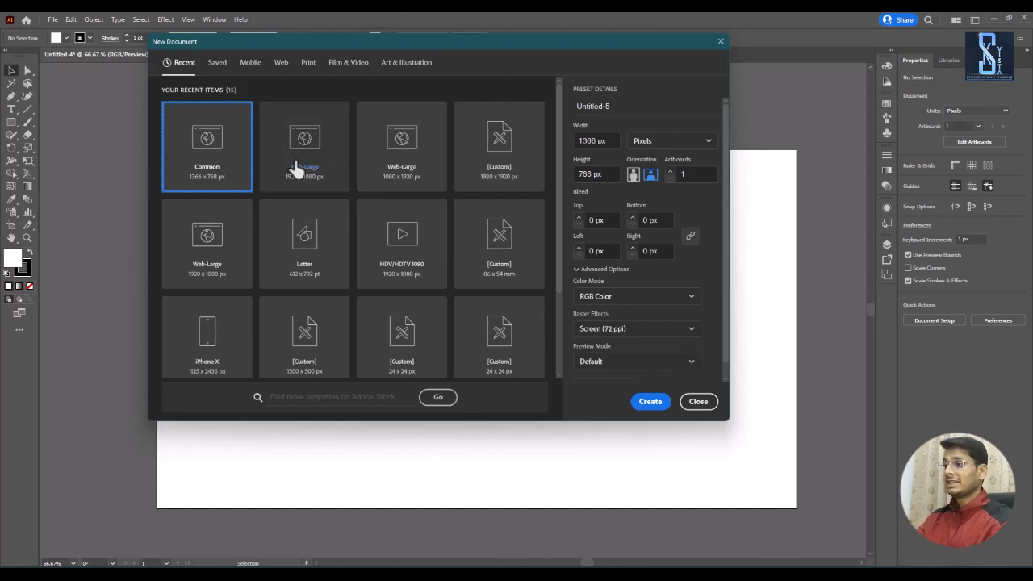
left_click(250, 63)
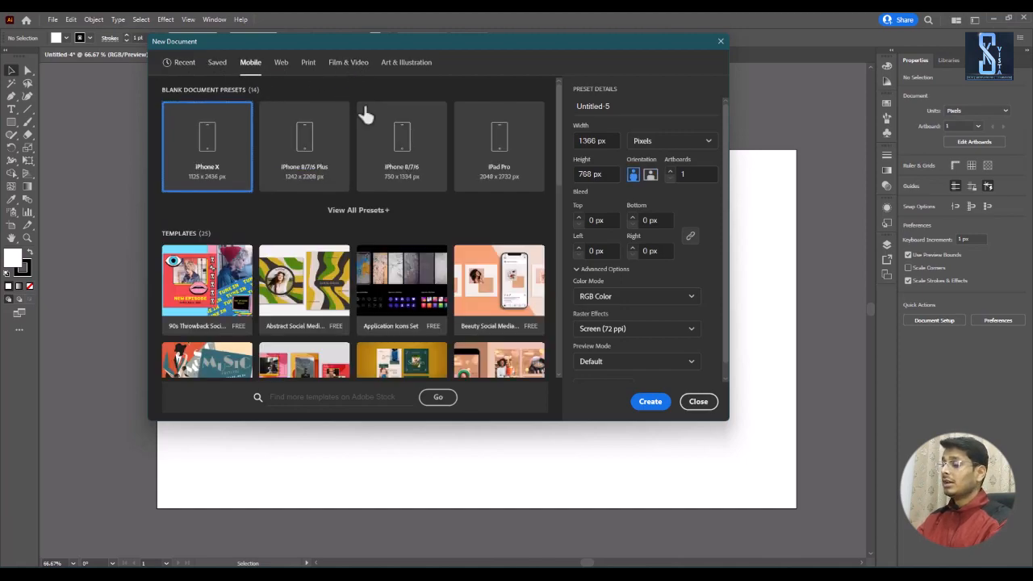
left_click_drag(518, 43, 415, 73)
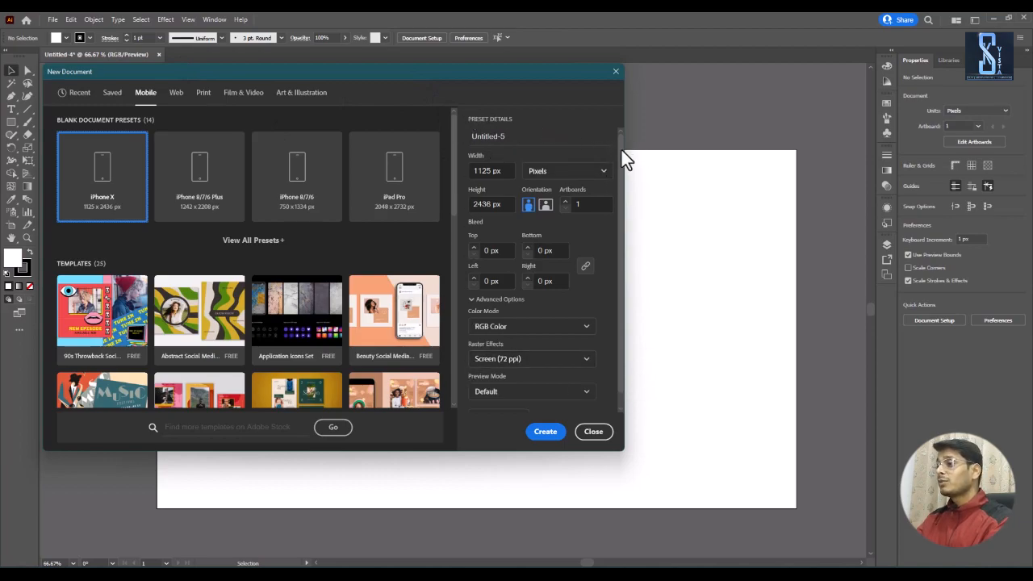
Step: Name the new document "Class 01"
left_click_drag(620, 149, 619, 186)
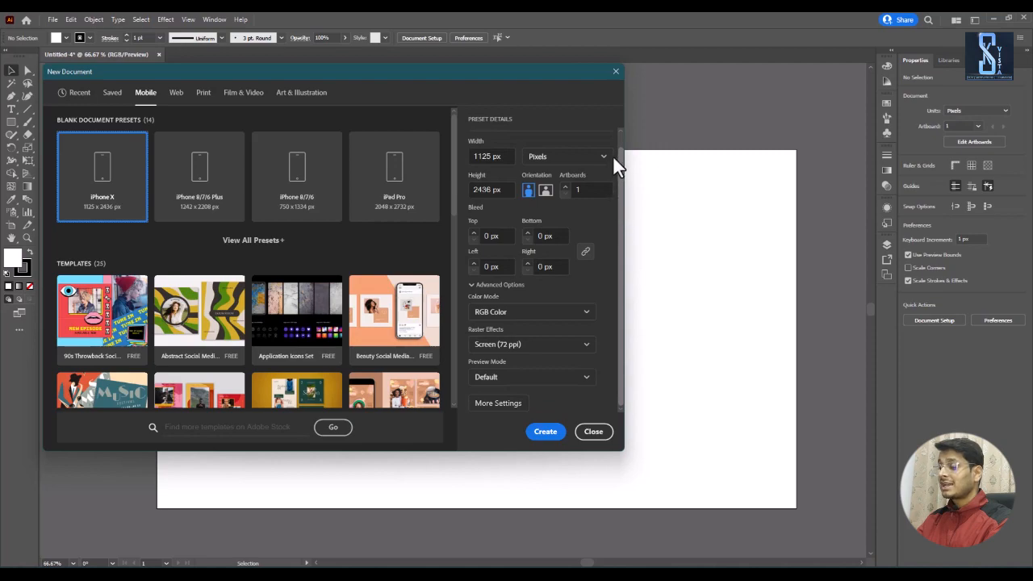
scroll(612, 149, "up", 1)
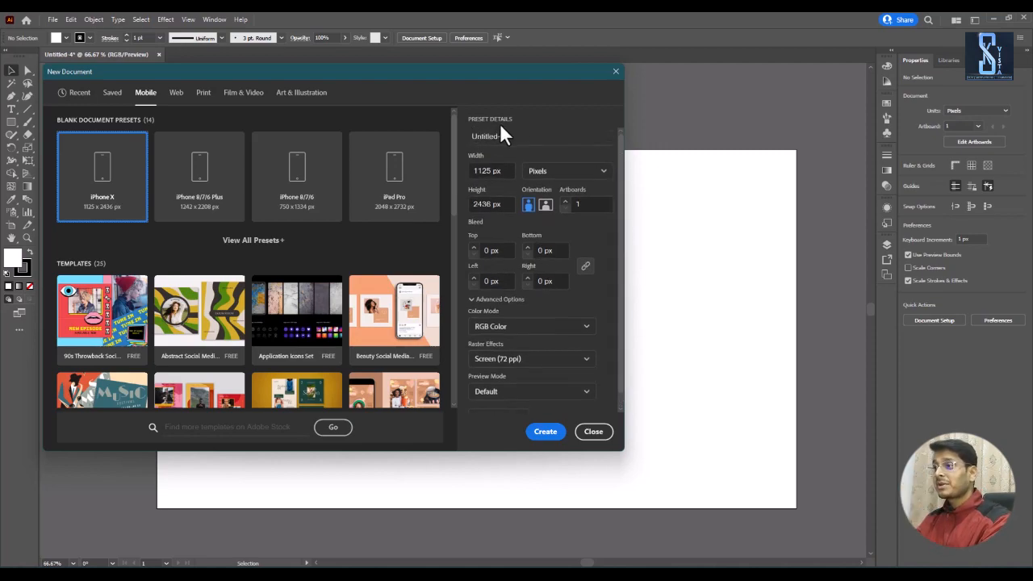
left_click_drag(512, 135, 470, 134)
left_click(489, 147)
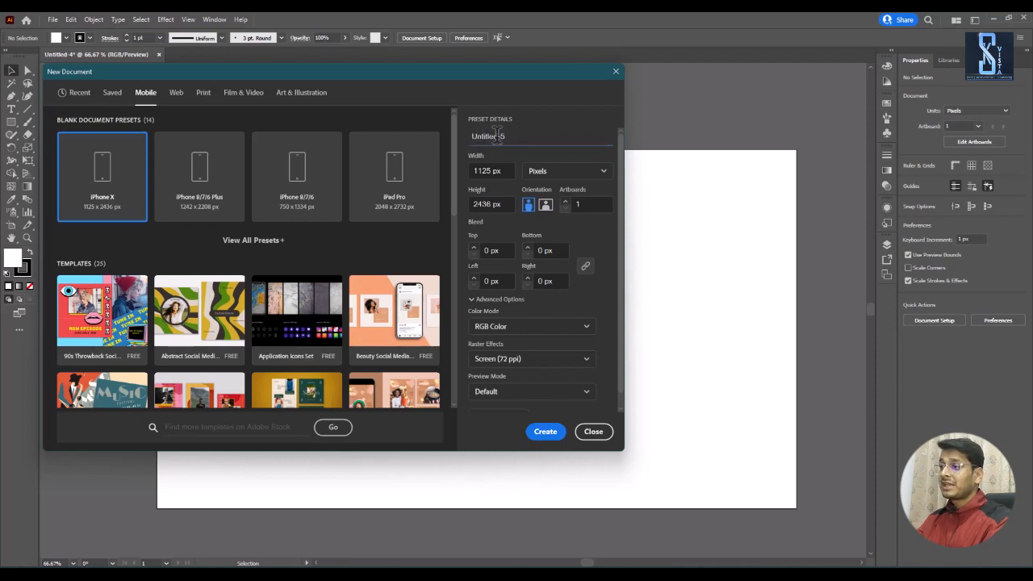
left_click_drag(474, 135, 509, 135)
left_click(512, 136)
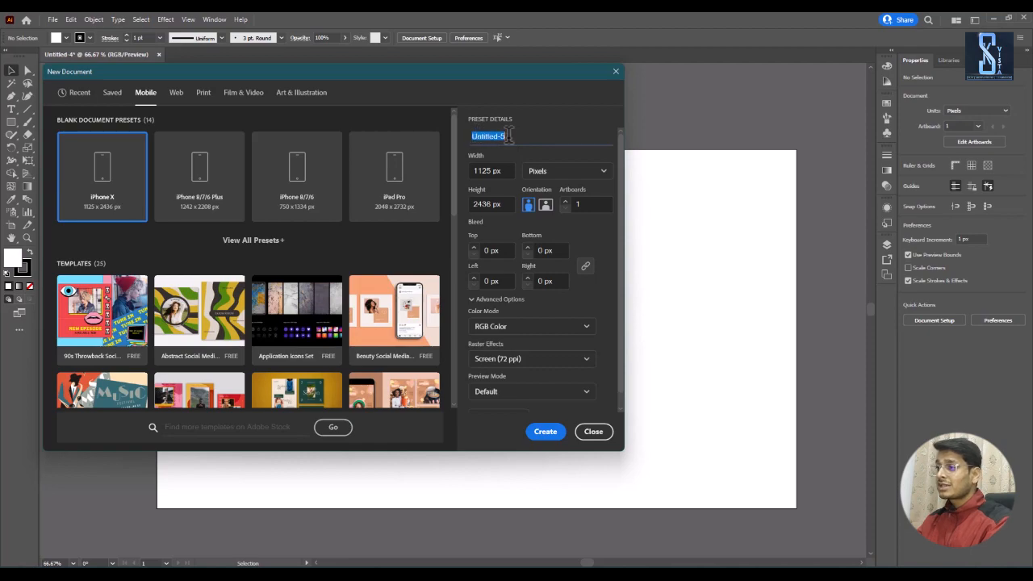
type("Class 01")
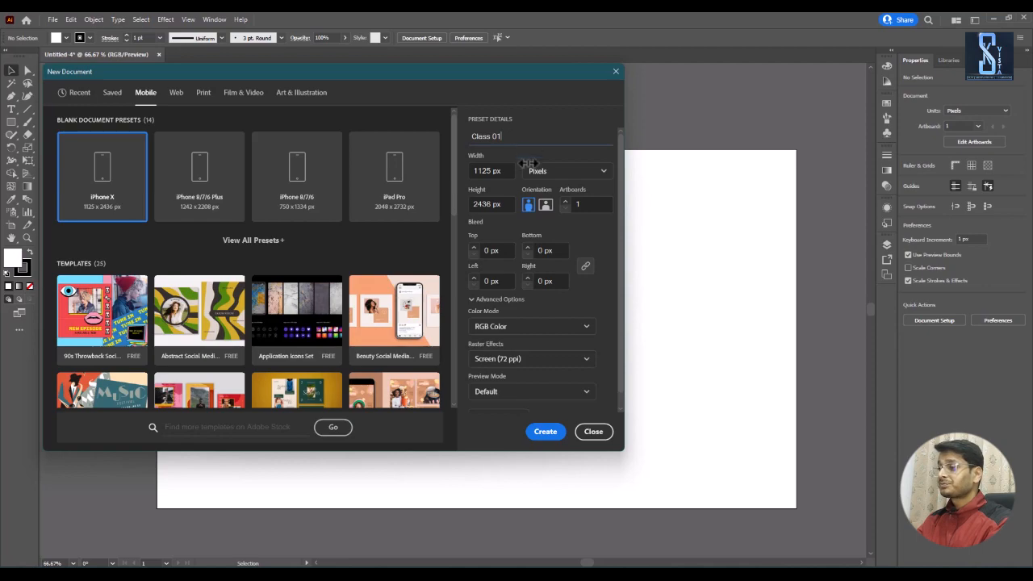
Step: Try replacing the document width with 1250 px
left_click(498, 171)
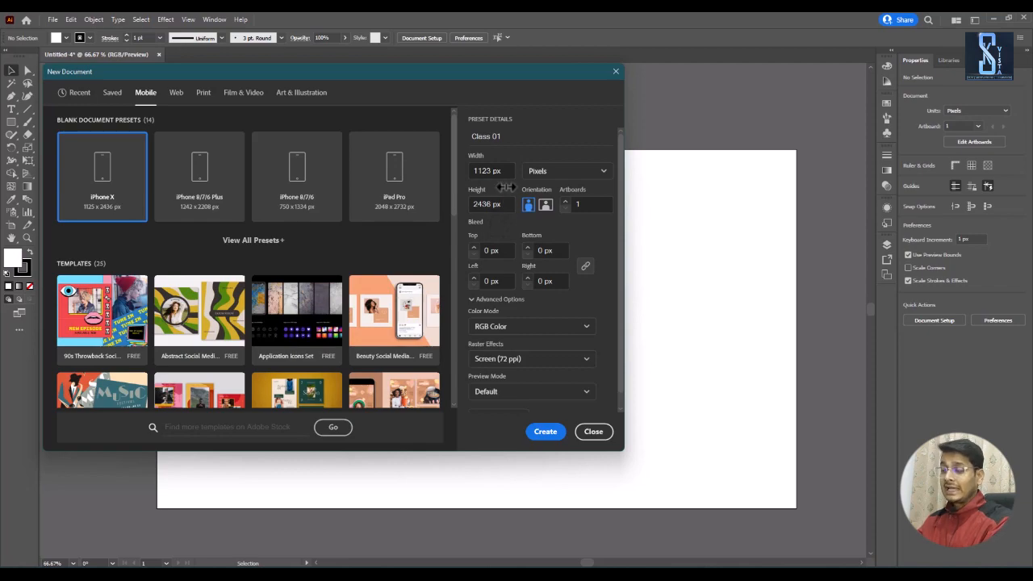
left_click(492, 171)
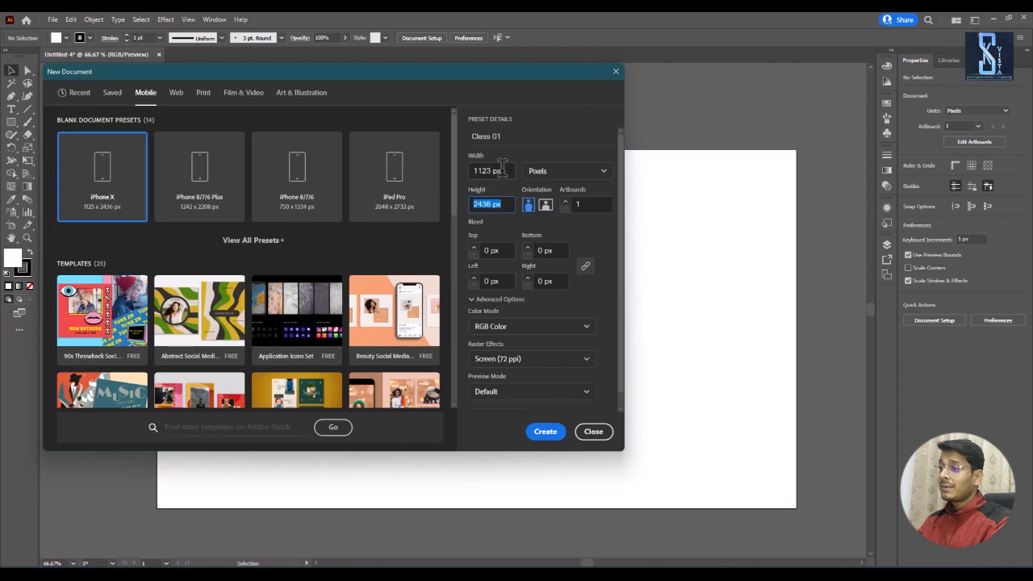
type("125")
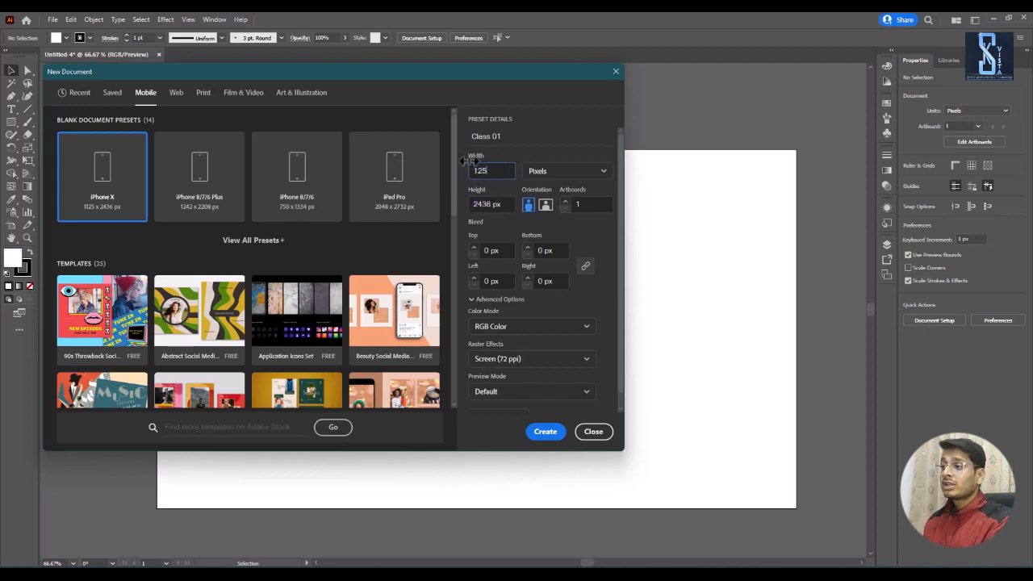
type("0")
key("BackSpace")
key("BackSpace")
key("BackSpace")
key("BackSpace")
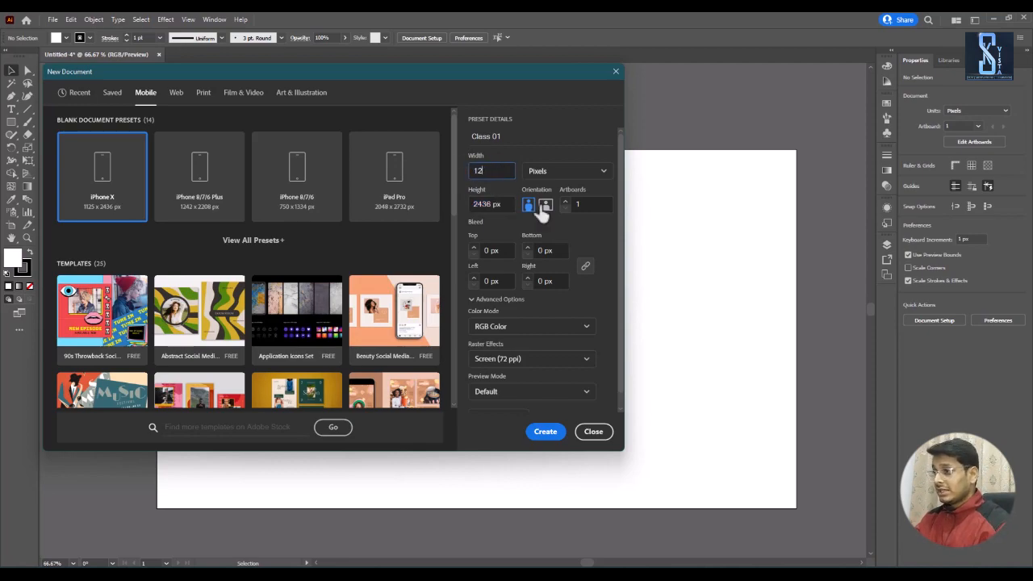
left_click(540, 149)
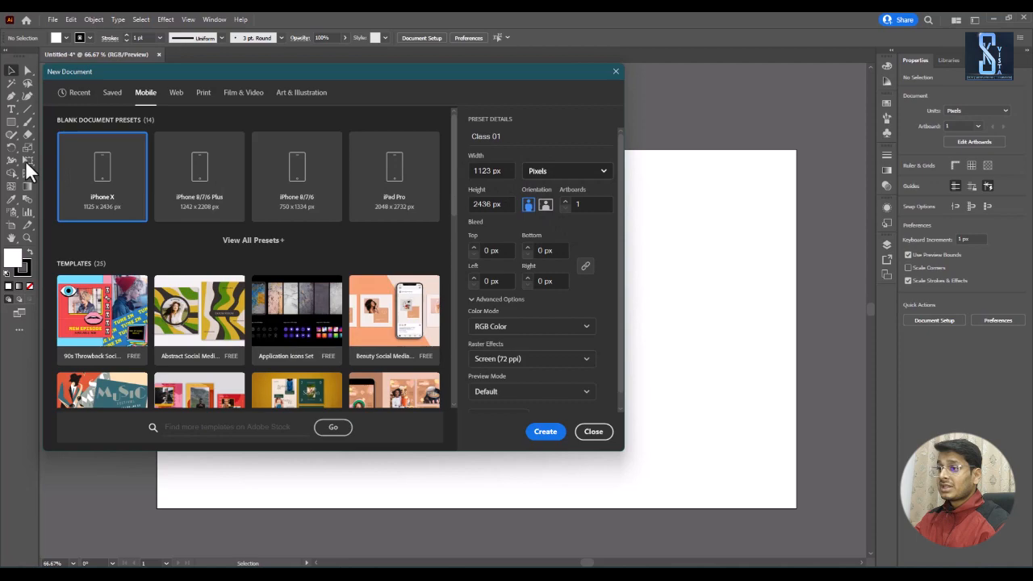
Step: Compare the dimensions of the Common, Web-Large, Web and Minimum web presets, and choose Minimum, 1024 x 768 px
left_click(176, 93)
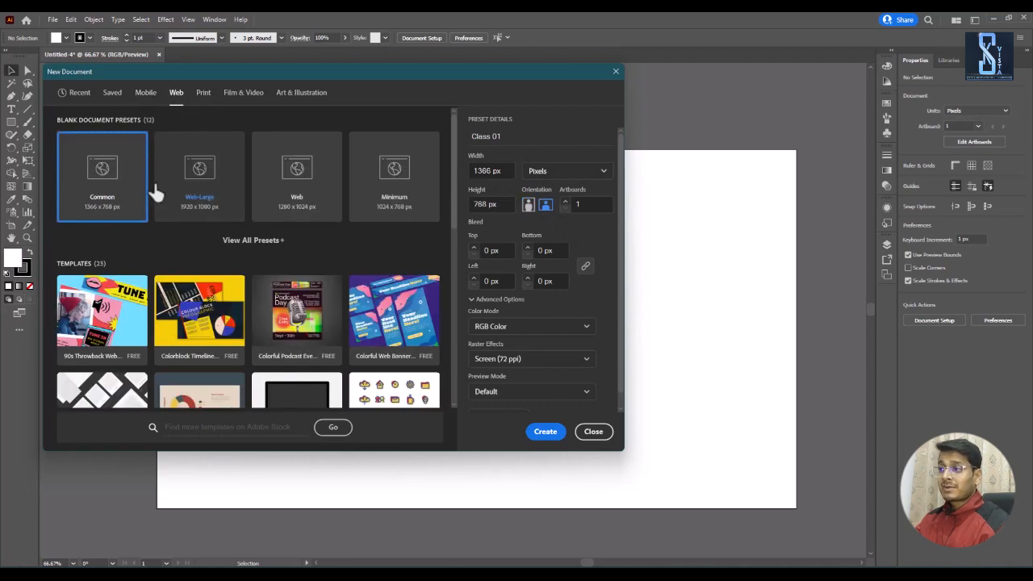
left_click(204, 173)
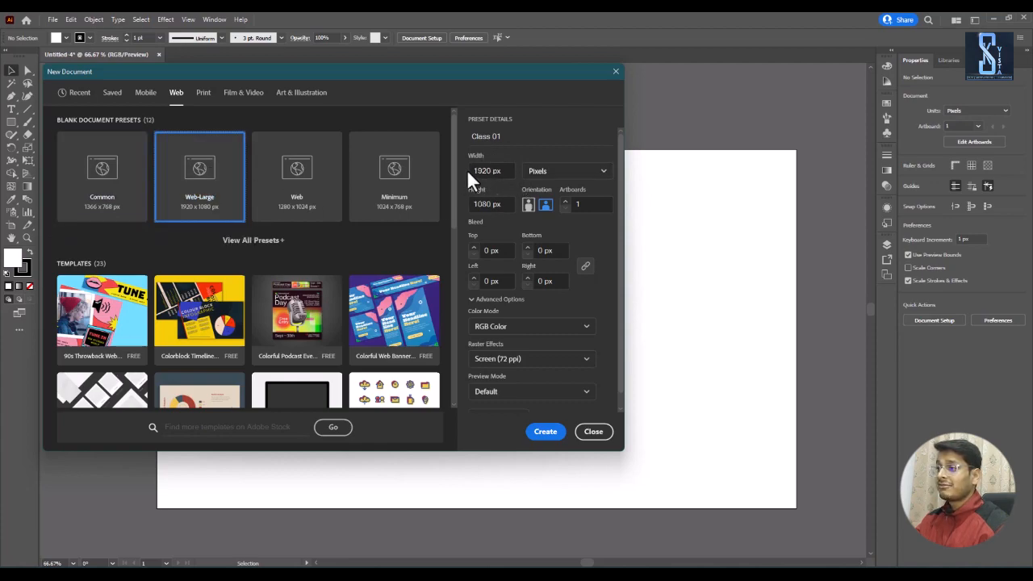
left_click(311, 189)
left_click(380, 194)
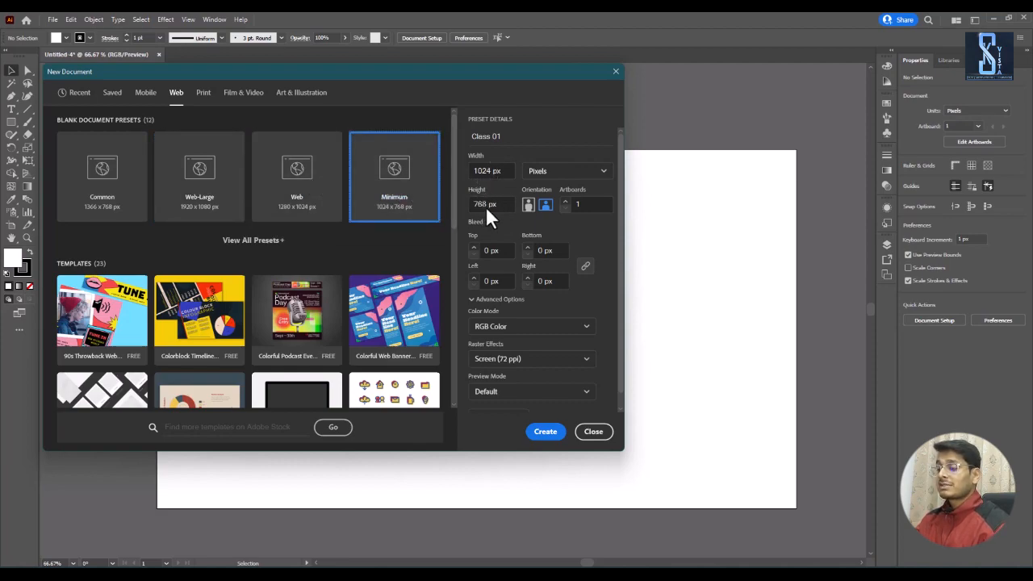
left_click(272, 202)
left_click(205, 190)
left_click(124, 186)
left_click(218, 185)
left_click(295, 171)
left_click(363, 171)
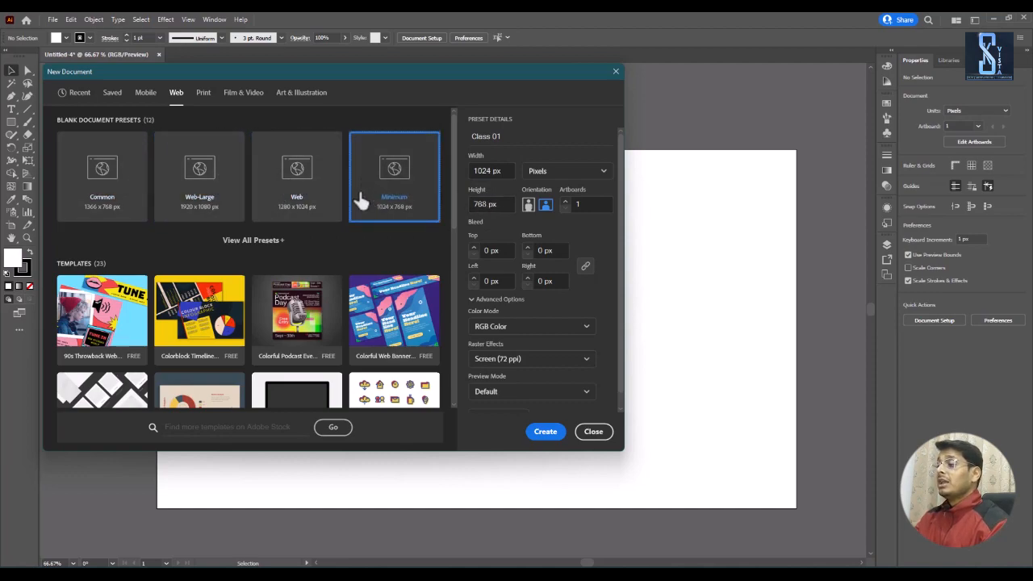
Step: Change the document units to inches and set the size to 10 in wide by 5 in high
left_click(584, 177)
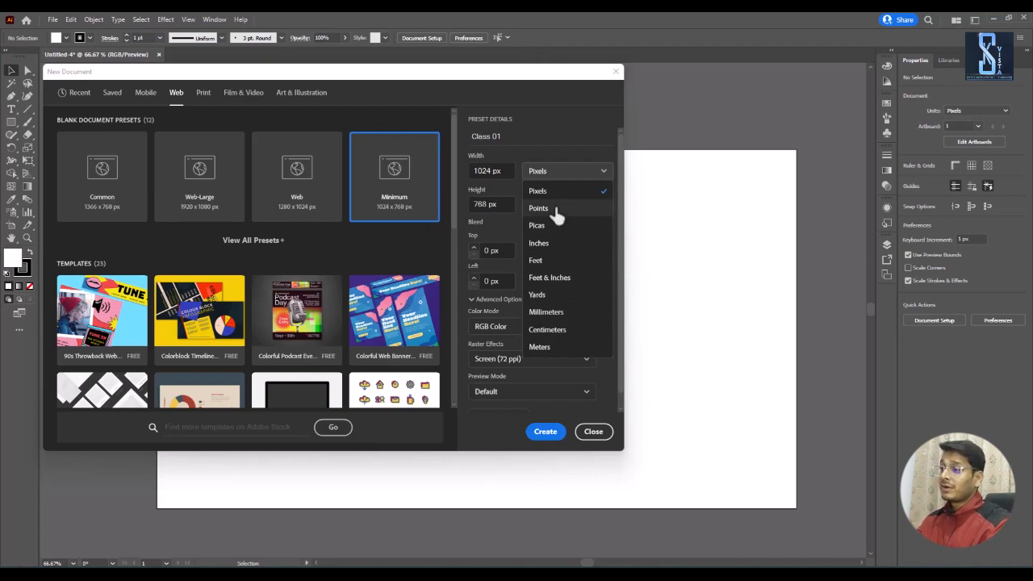
left_click(555, 243)
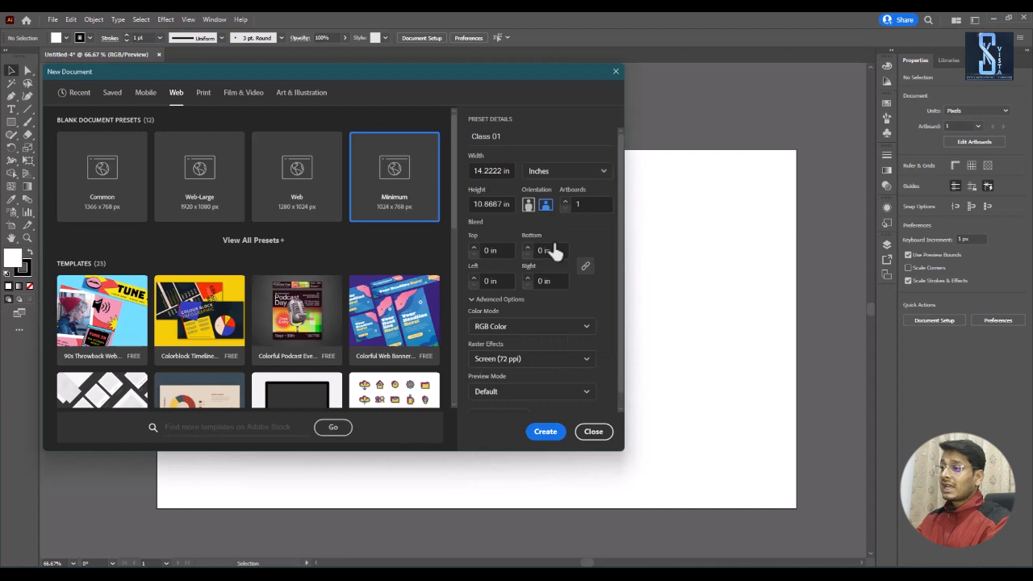
left_click_drag(472, 170, 521, 170)
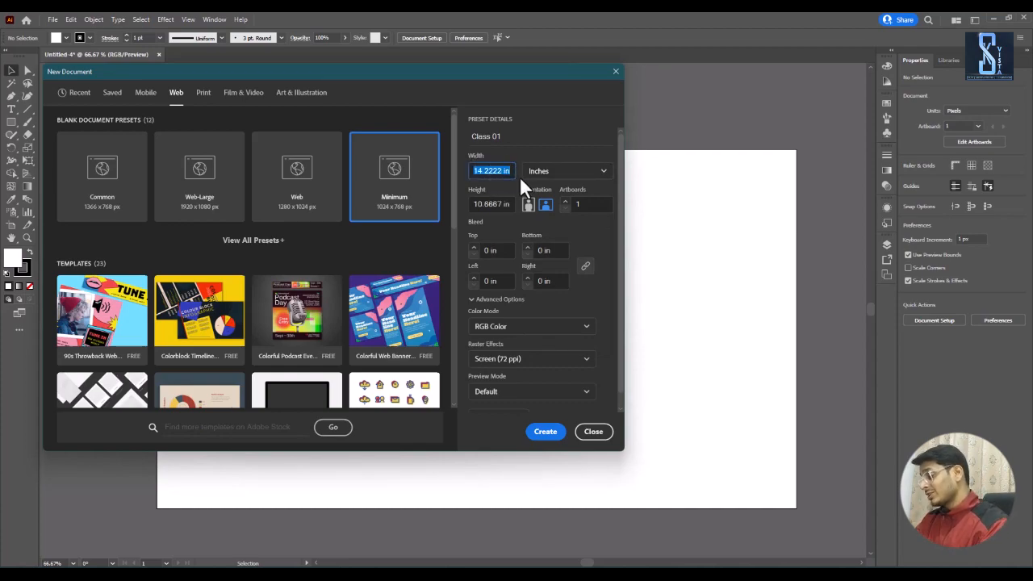
type("10")
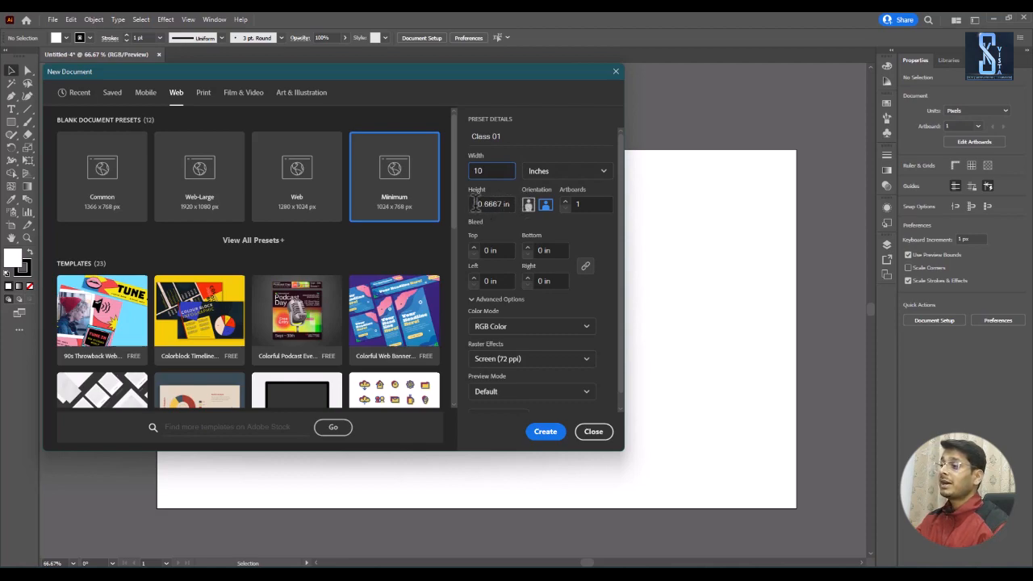
left_click_drag(477, 205, 514, 204)
type("5")
left_click(504, 171)
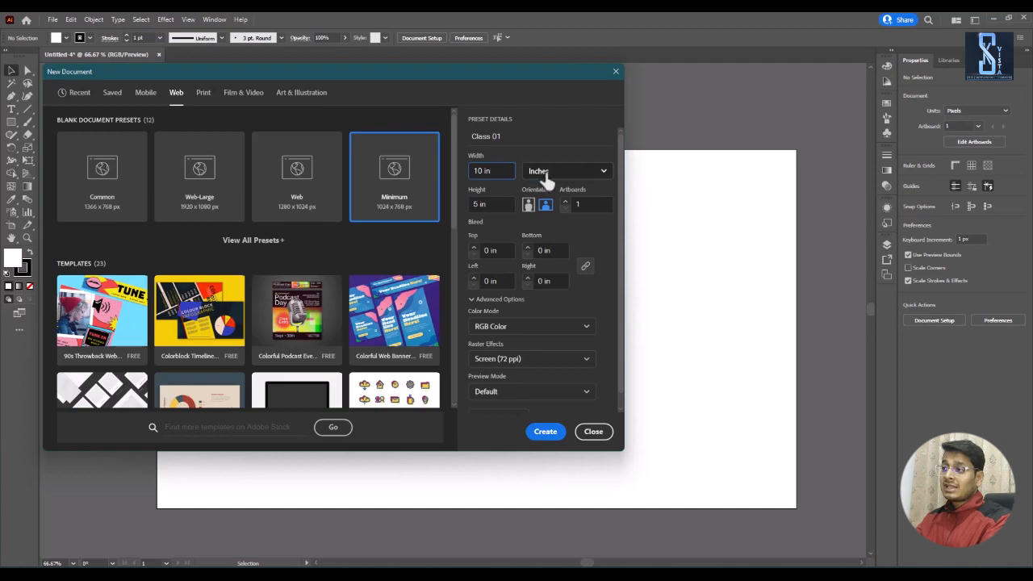
left_click(547, 173)
left_click(546, 246)
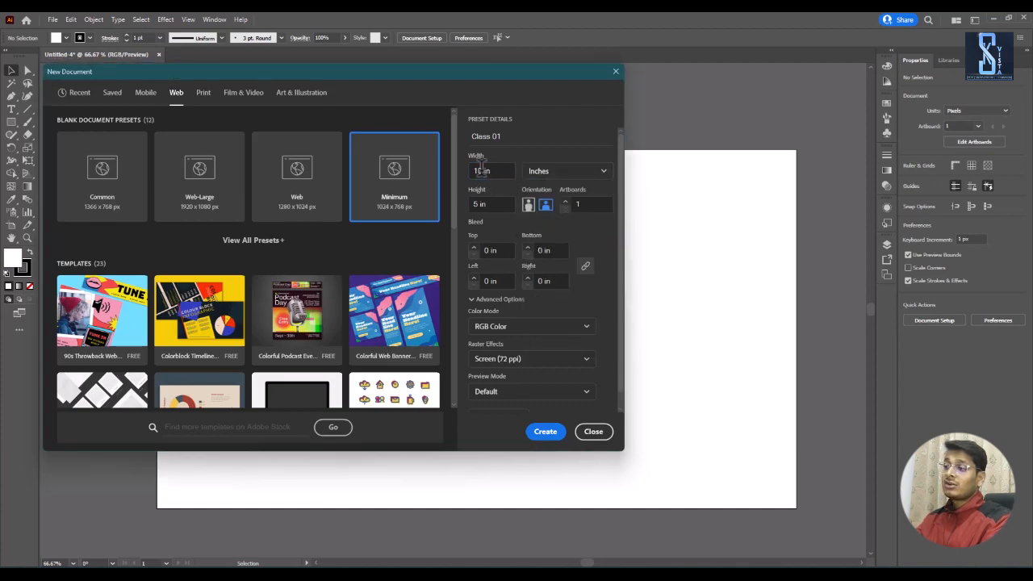
Step: Switch the document to portrait and back to landscape, checking the width and height in each orientation
left_click(529, 207)
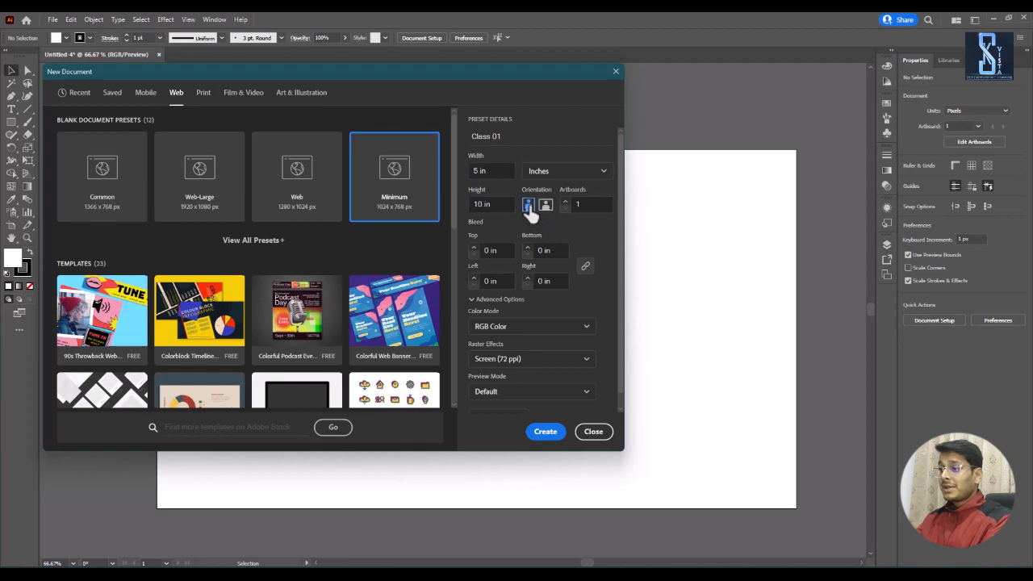
left_click(490, 171)
left_click(502, 200)
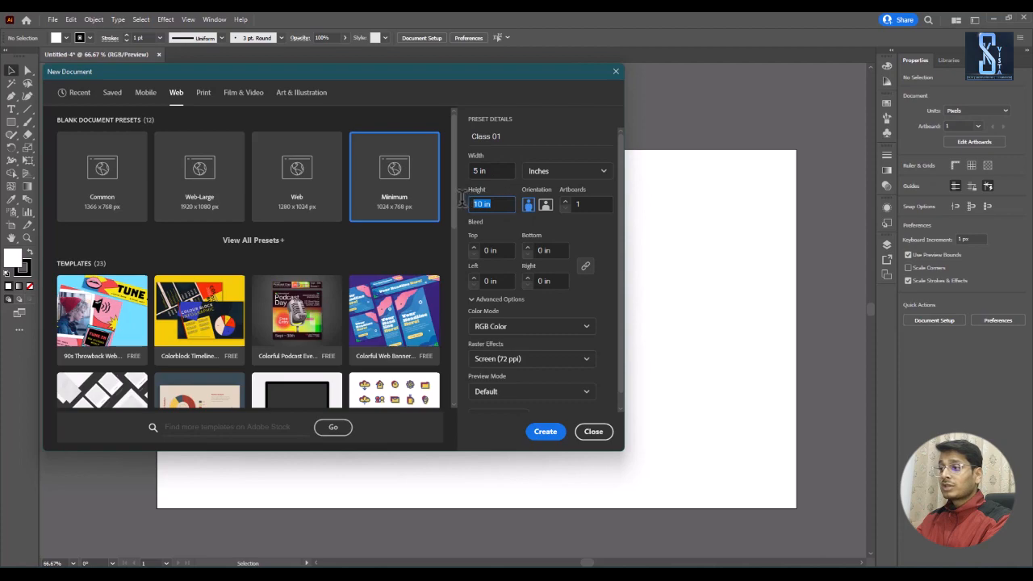
left_click(548, 206)
left_click(499, 169)
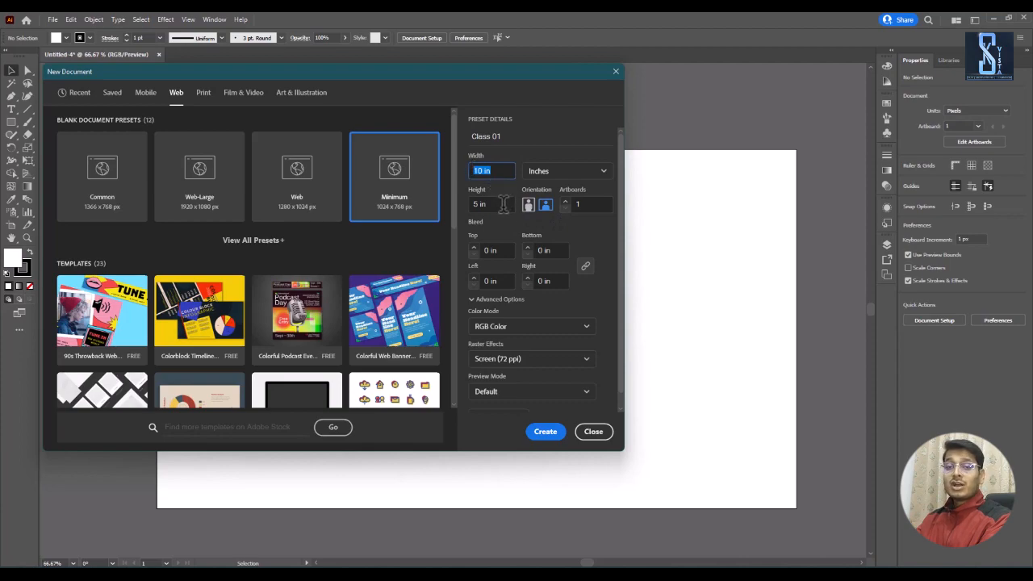
left_click(501, 209)
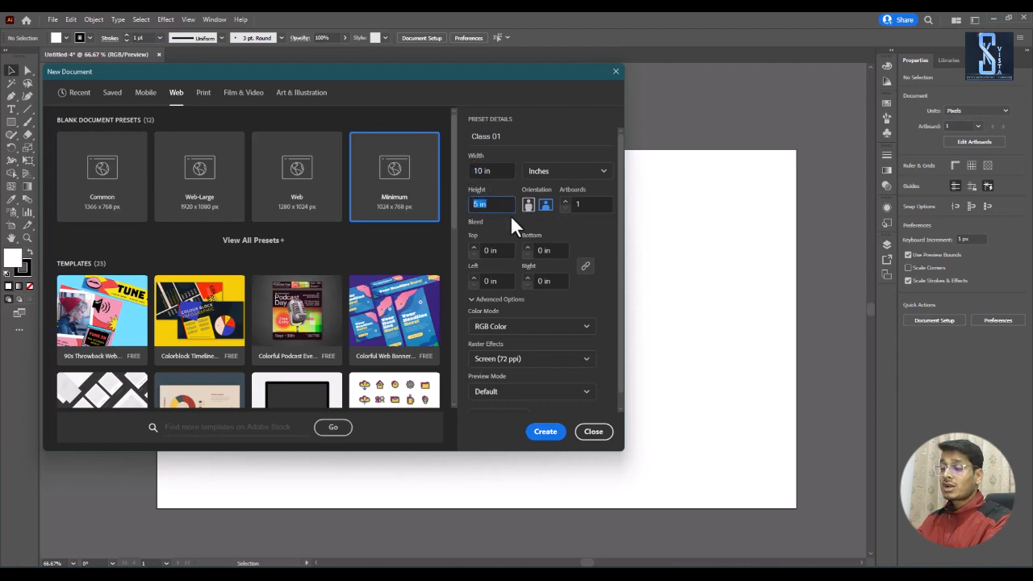
Step: Open the artboard count for editing and shift the New Document dialog slightly upward
left_click(577, 204)
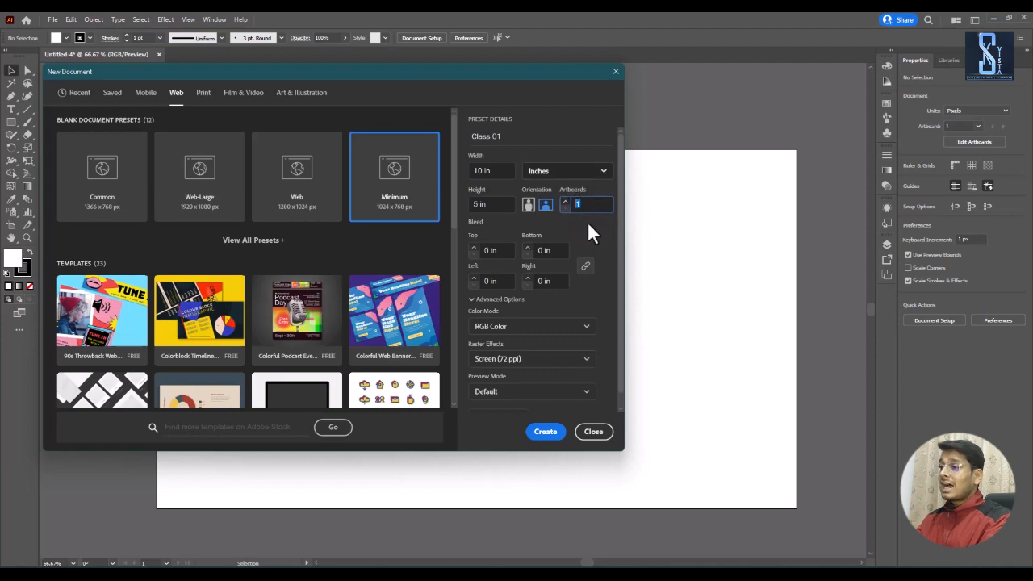
left_click(585, 203)
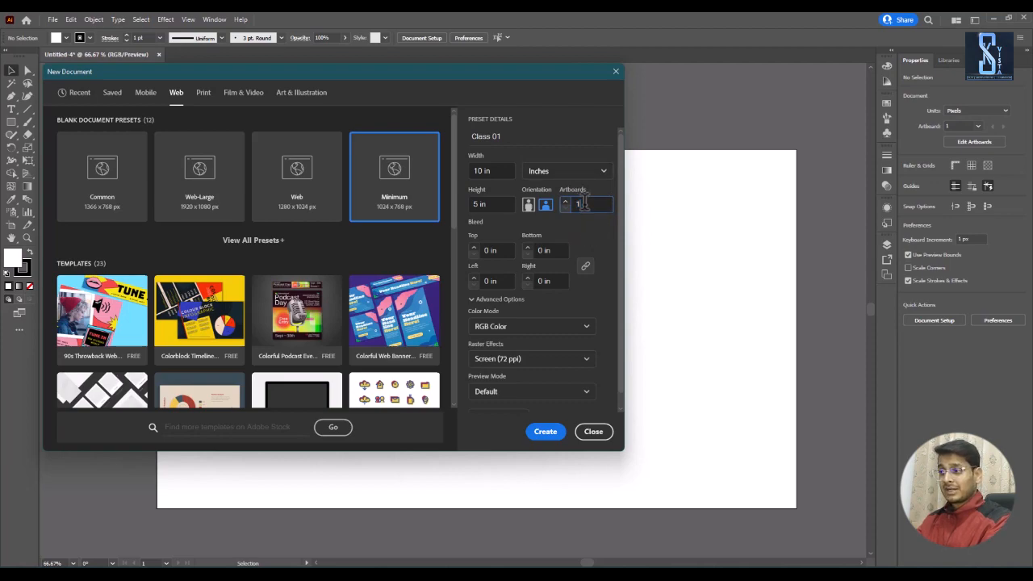
left_click_drag(529, 79, 537, 61)
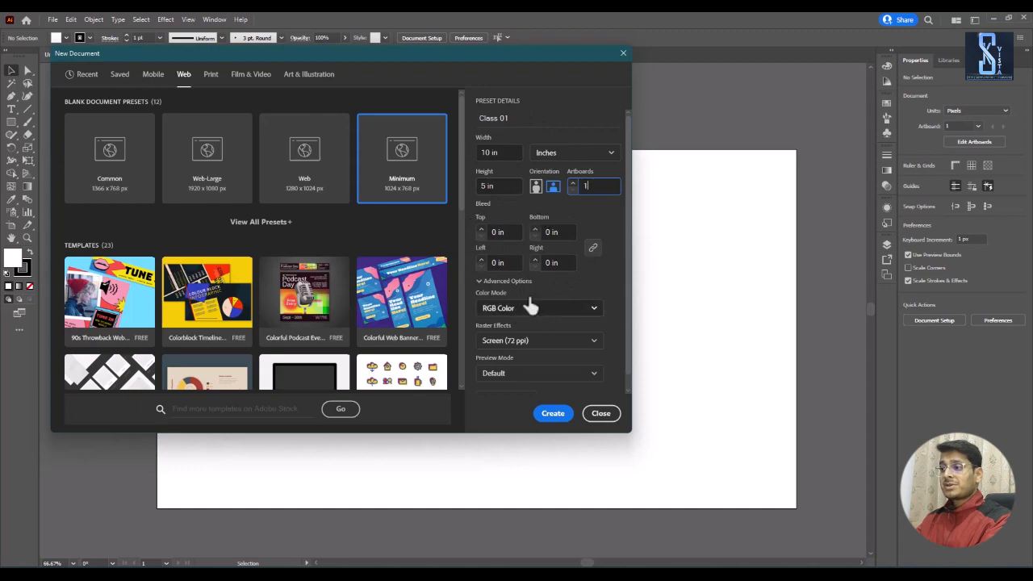
Step: Try CMYK Color as the document's color mode, and set it back to RGB Color
left_click(500, 311)
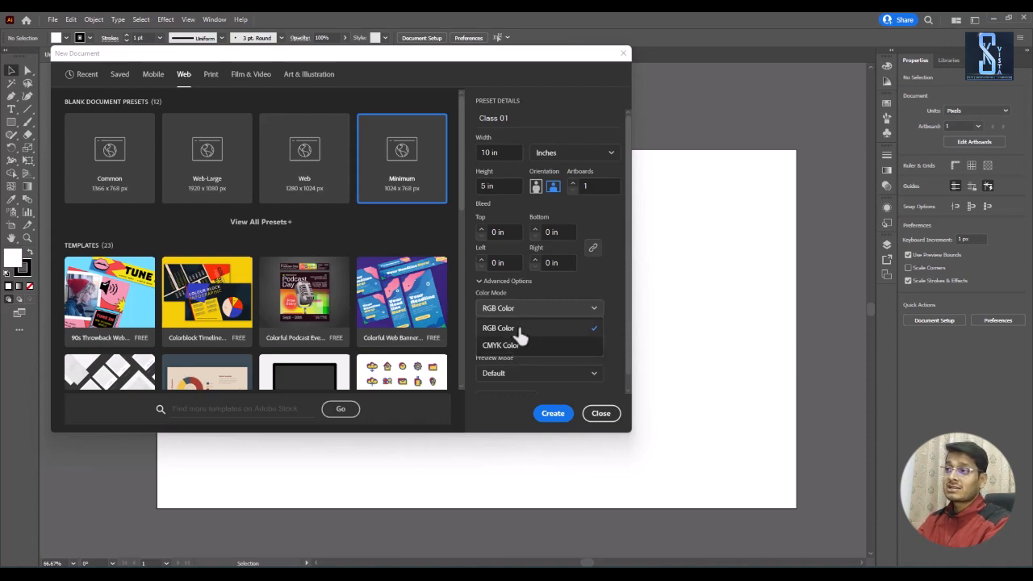
left_click(520, 330)
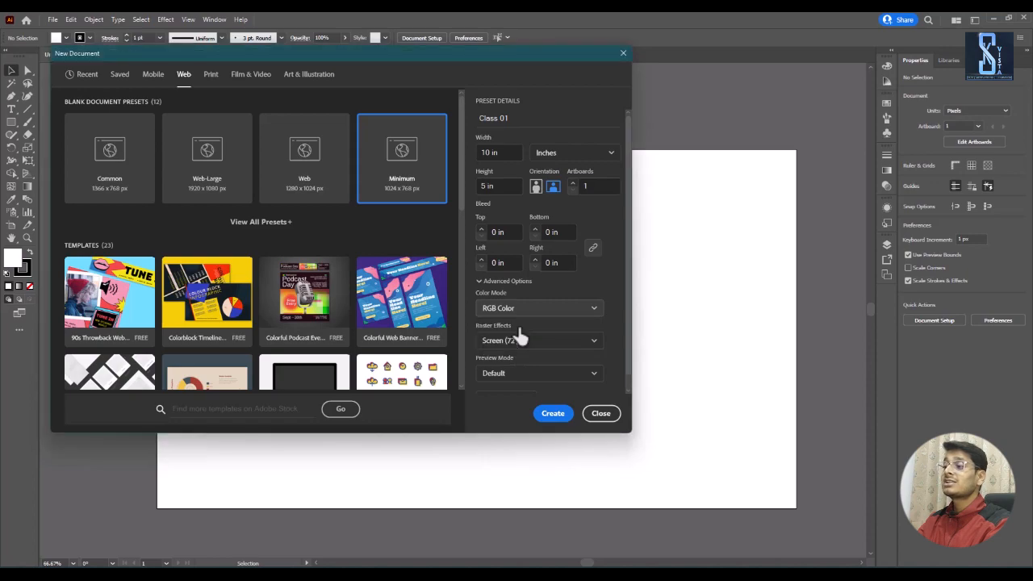
left_click(521, 313)
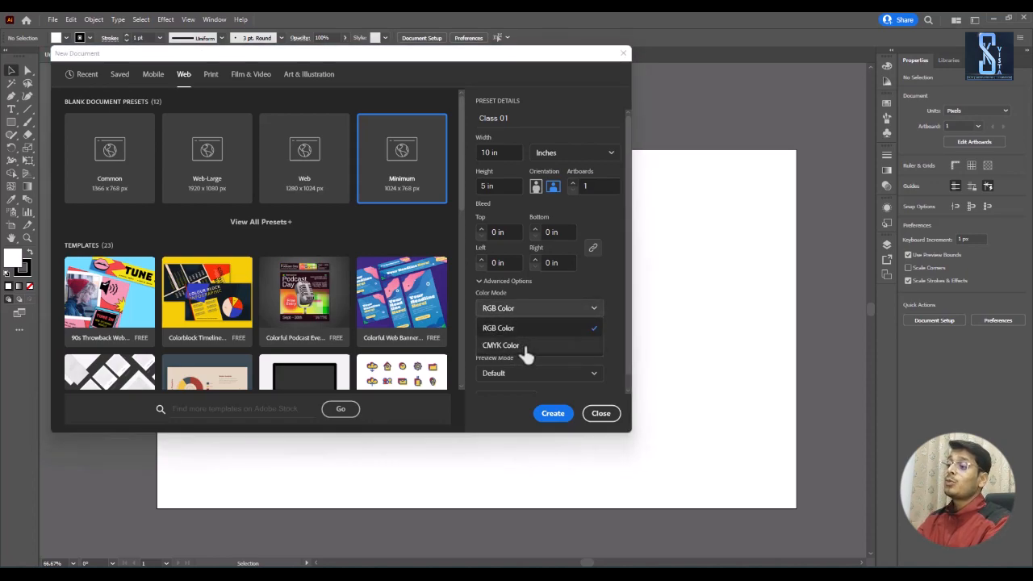
left_click(525, 350)
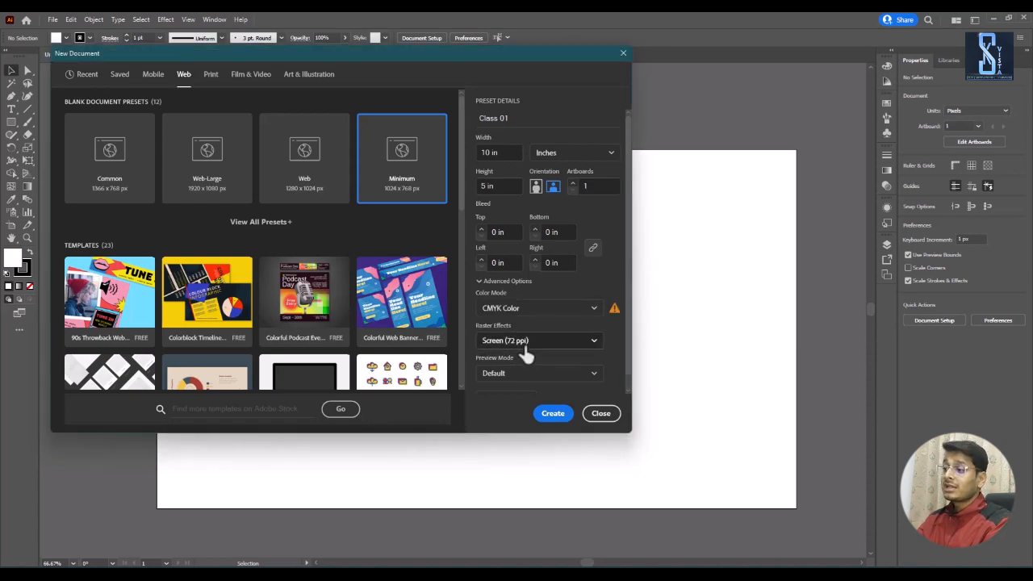
left_click(501, 310)
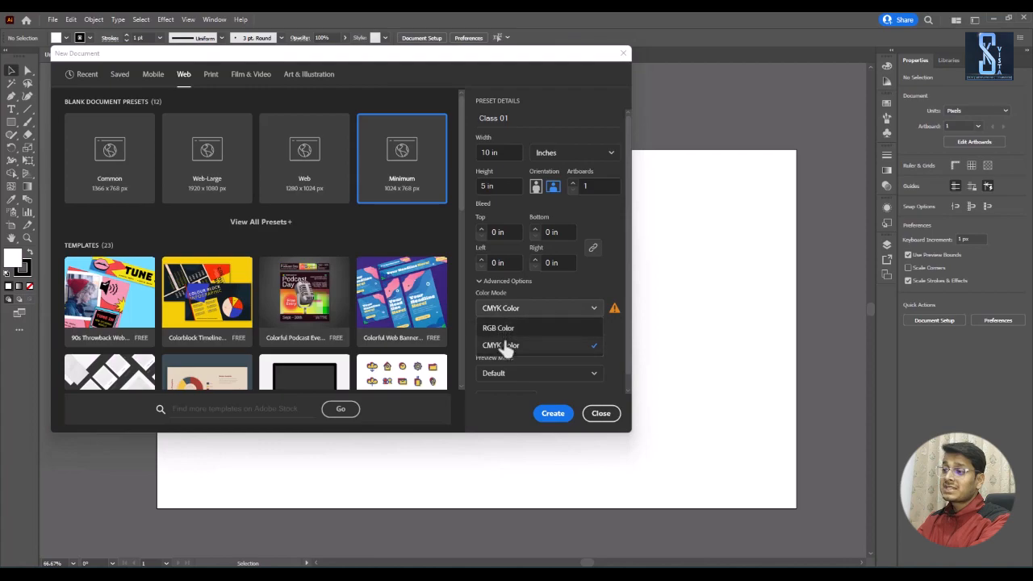
left_click(502, 345)
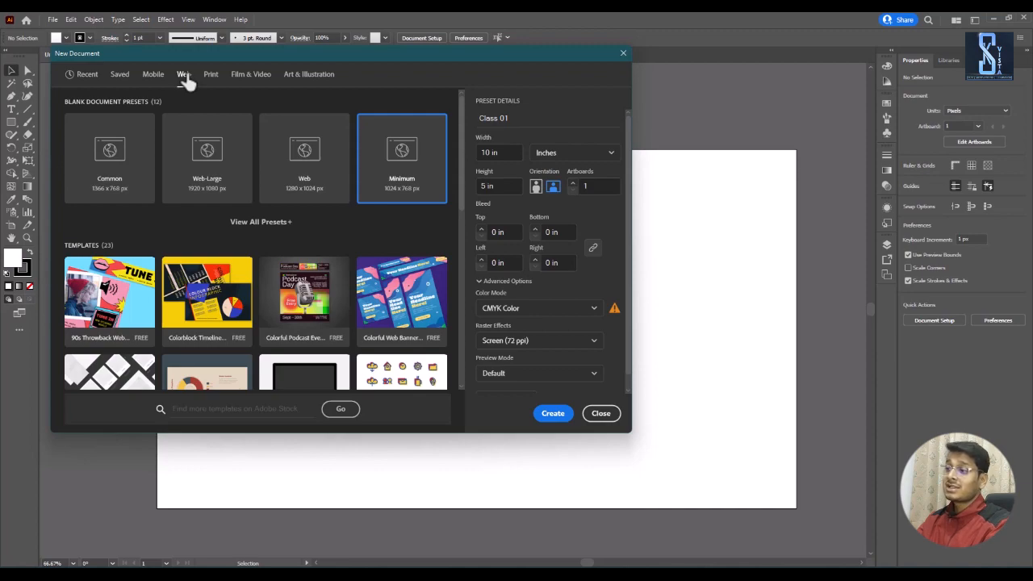
left_click(503, 313)
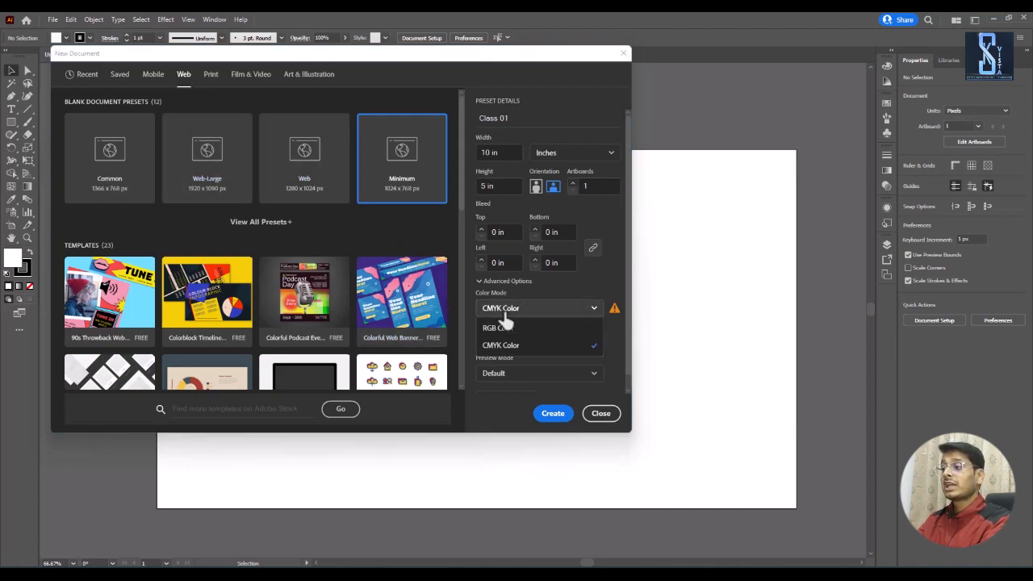
left_click(500, 328)
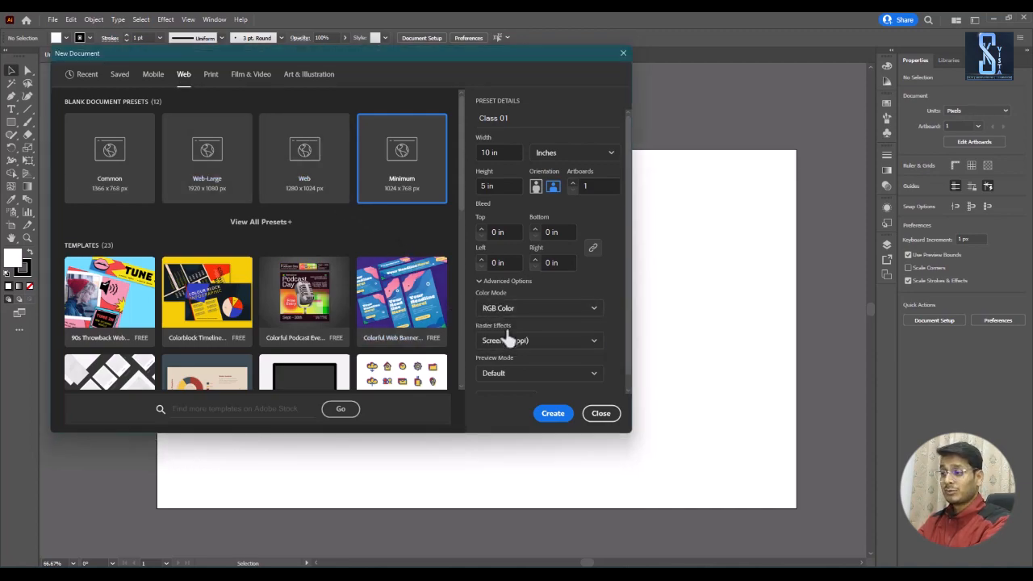
Step: Check the color mode choices for the Web document and keep RGB Color selected
left_click(532, 312)
left_click(534, 330)
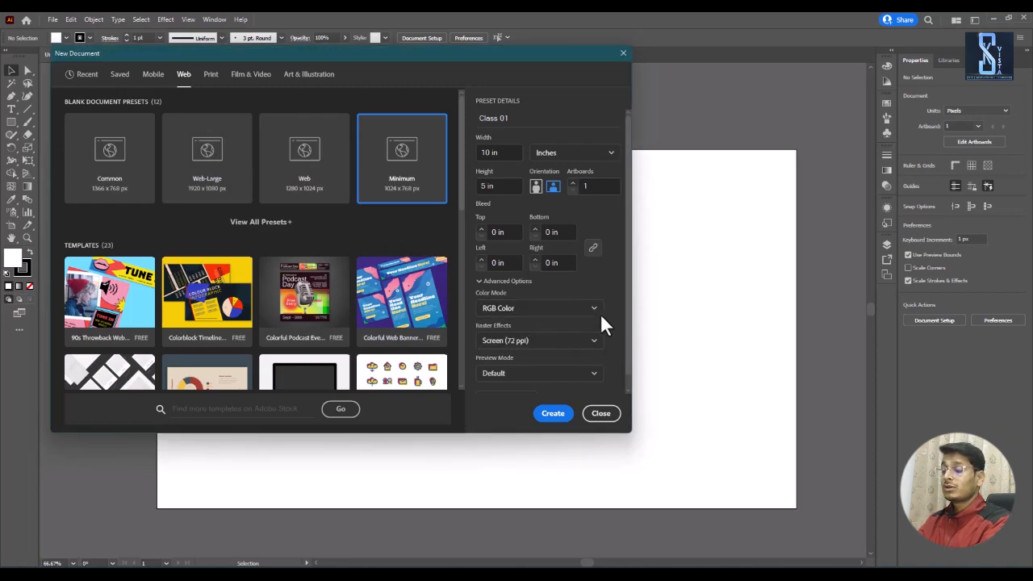
left_click(525, 313)
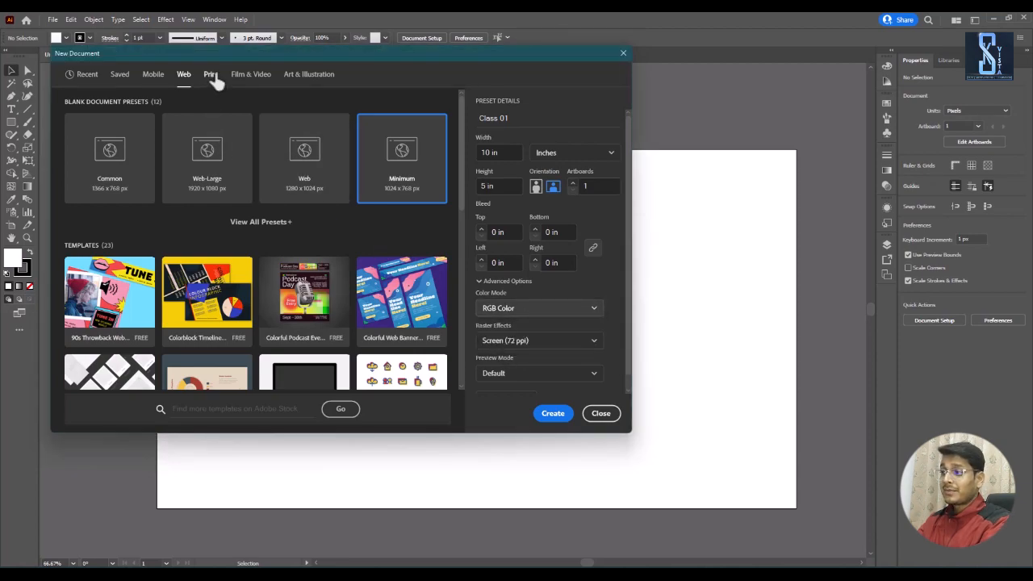
Step: Switch to the Print presets, try RGB Color as the color mode, and set it back to CMYK Color
left_click(211, 75)
left_click(540, 313)
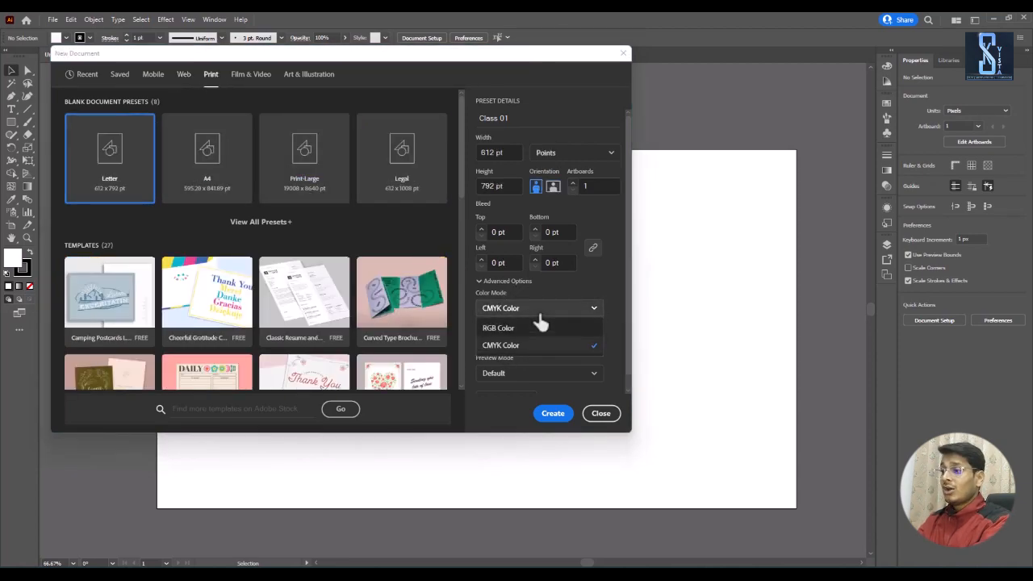
left_click(523, 324)
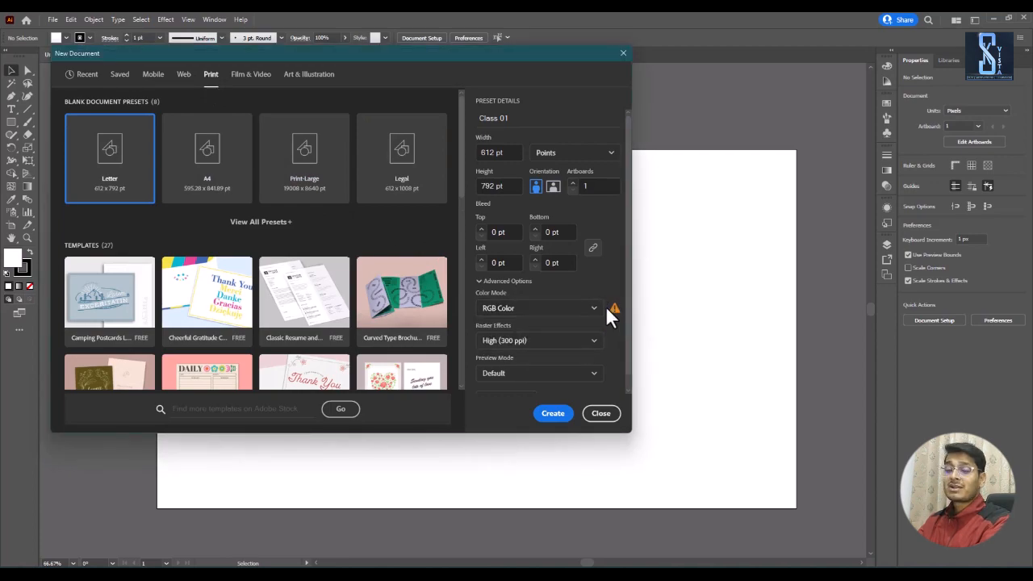
mouse_move(605, 308)
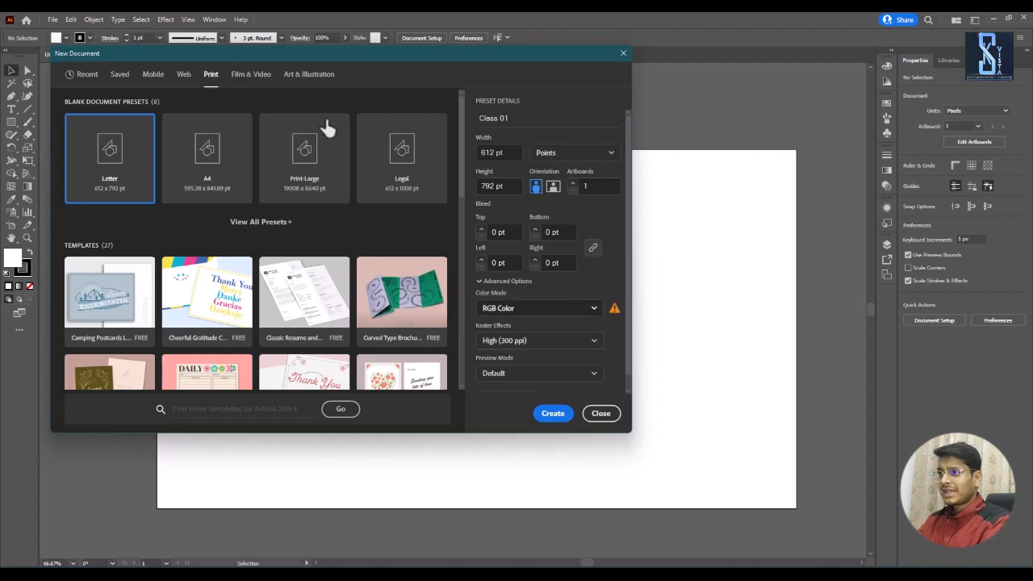
left_click(524, 310)
left_click(529, 347)
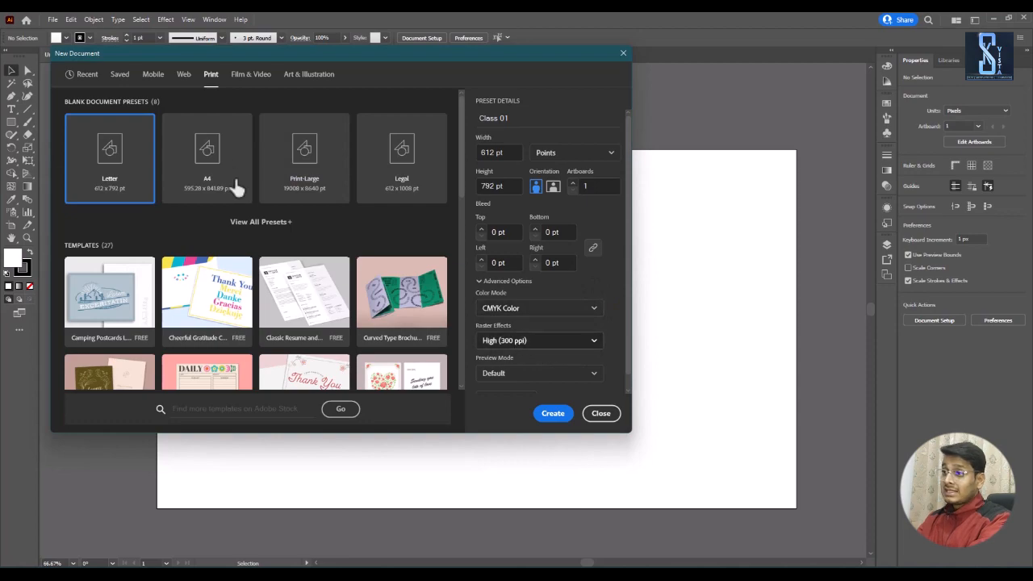
Step: Return to the Web presets, keep RGB Color as the color mode, and set the raster effects to Medium (150 ppi)
left_click(186, 75)
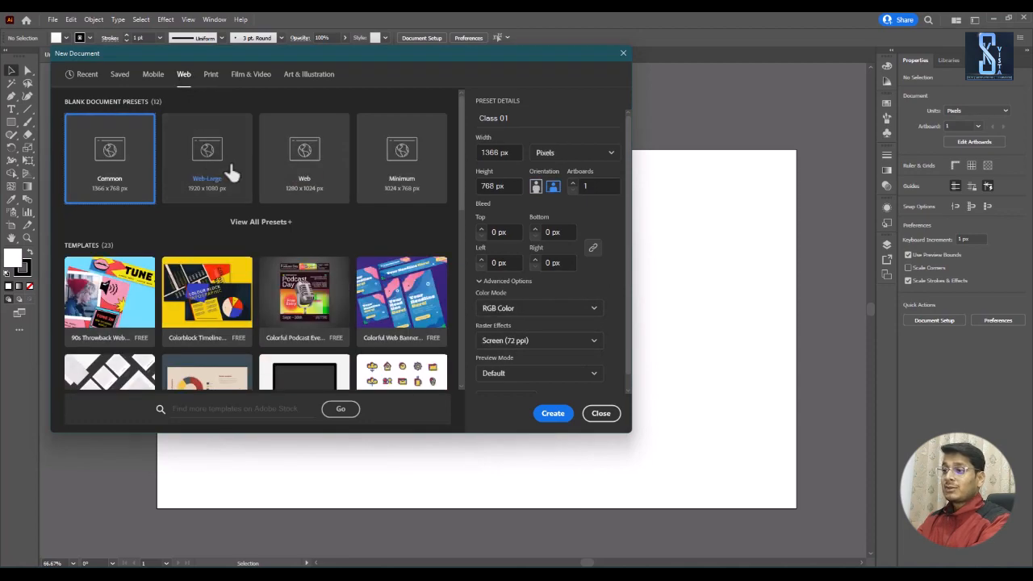
left_click(514, 307)
left_click(519, 327)
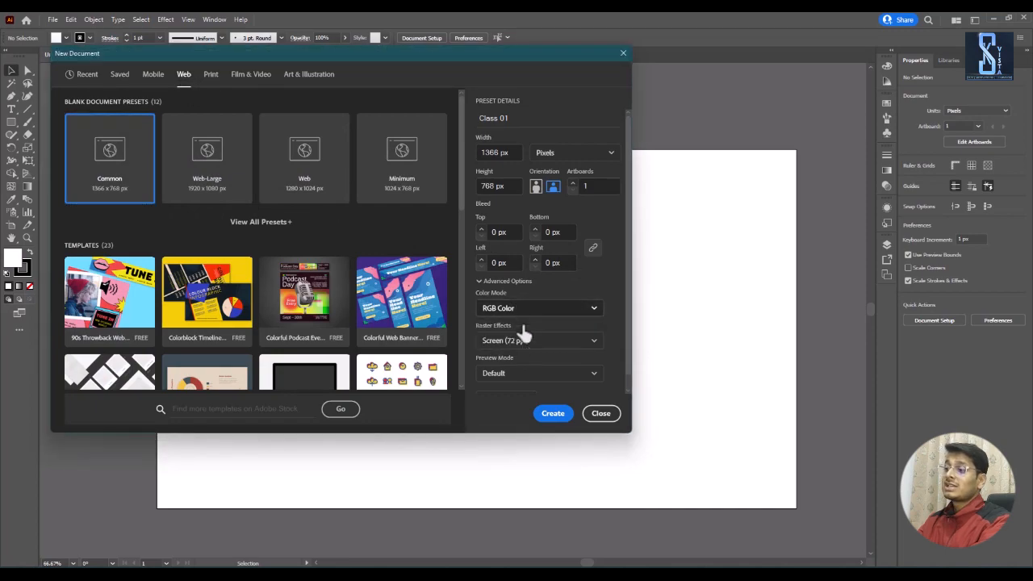
left_click(524, 343)
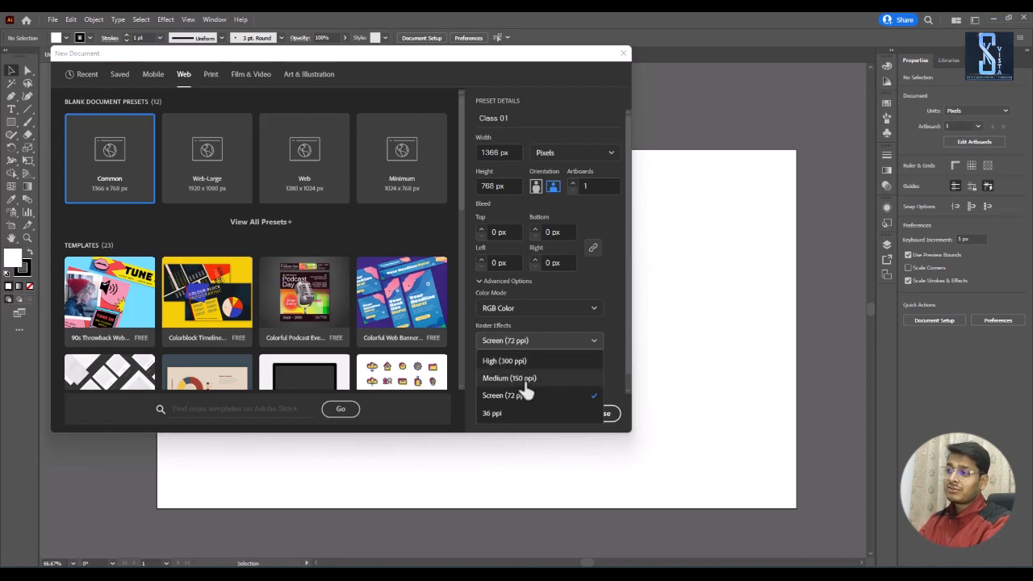
left_click(526, 381)
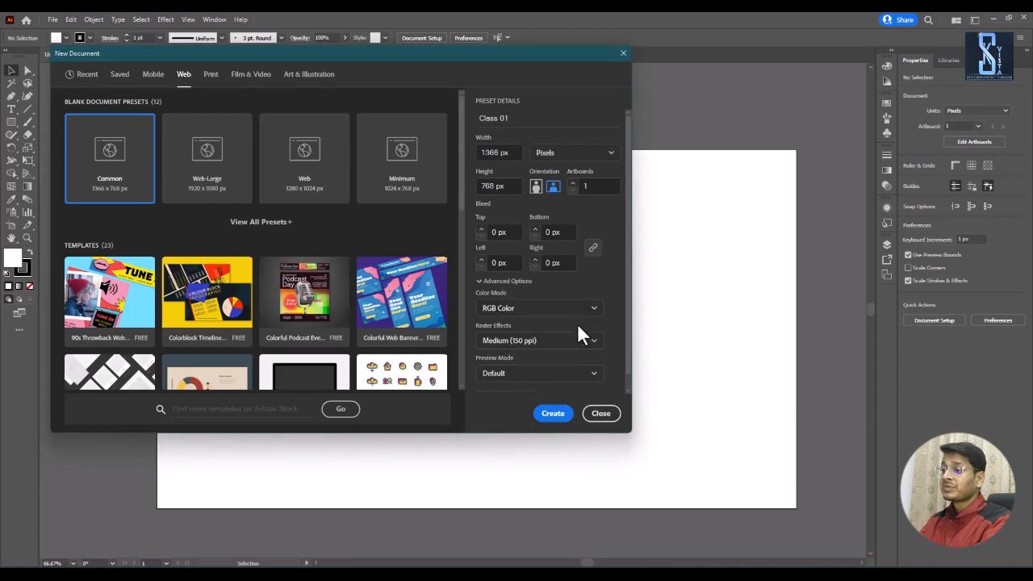
Step: Create the Class 01 document and close the Untitled-4 document
left_click(553, 415)
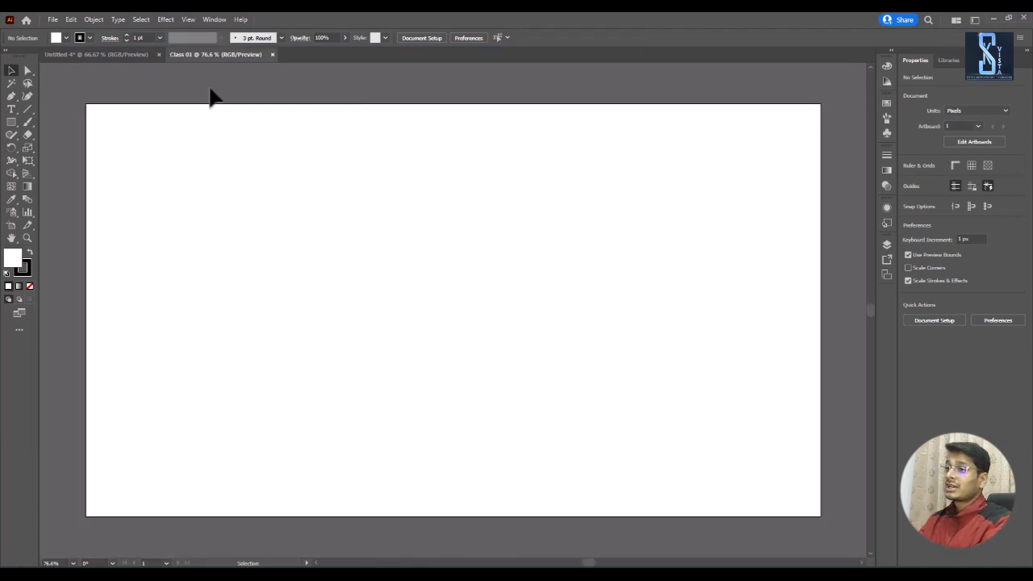
left_click(159, 54)
left_click(557, 309)
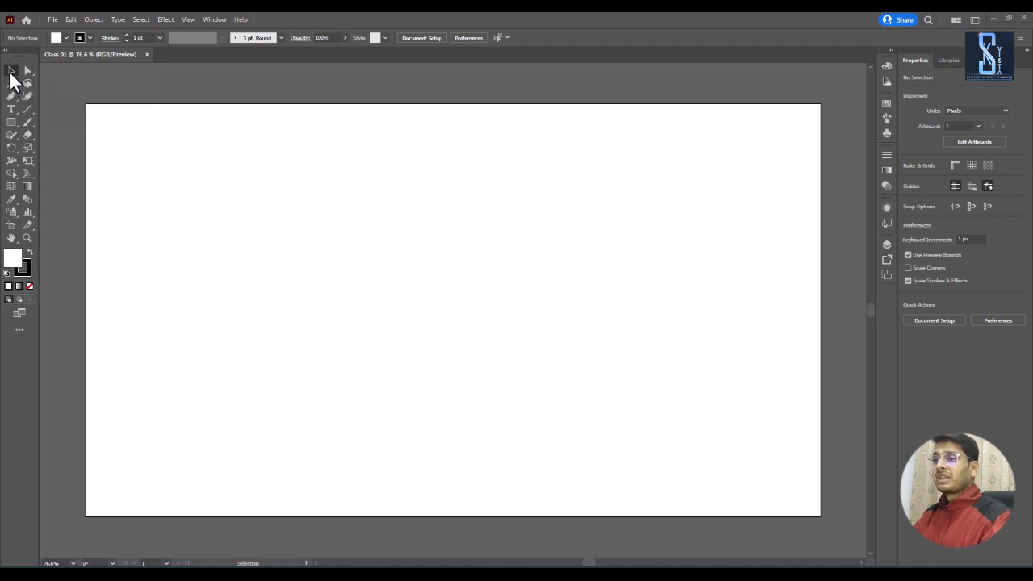
Step: Draw a rectangle about 859 by 440 px in the middle of the artboard and fill it with red after trying yellow
left_click(12, 125)
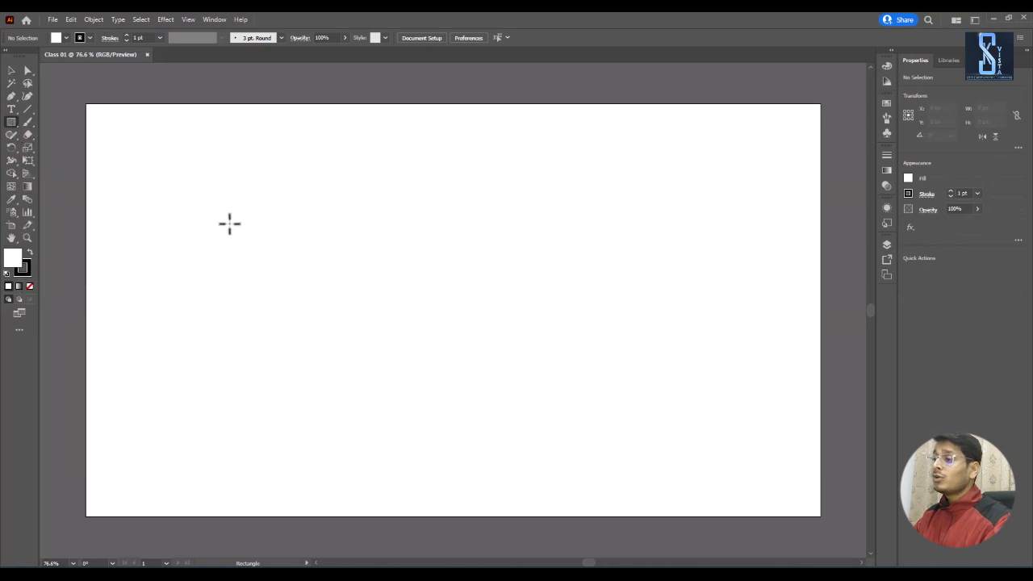
left_click_drag(221, 177, 684, 412)
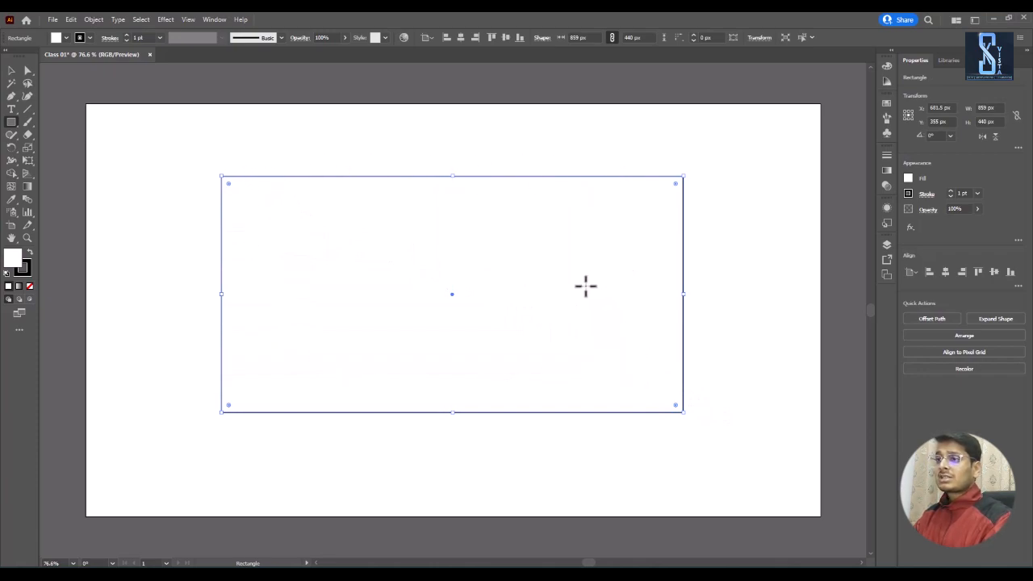
left_click(66, 37)
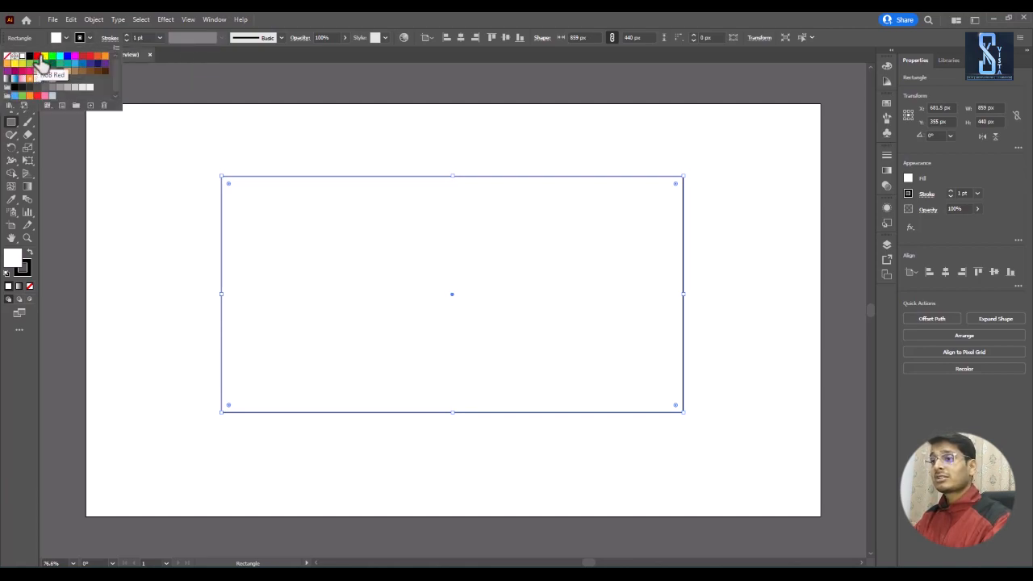
left_click(44, 55)
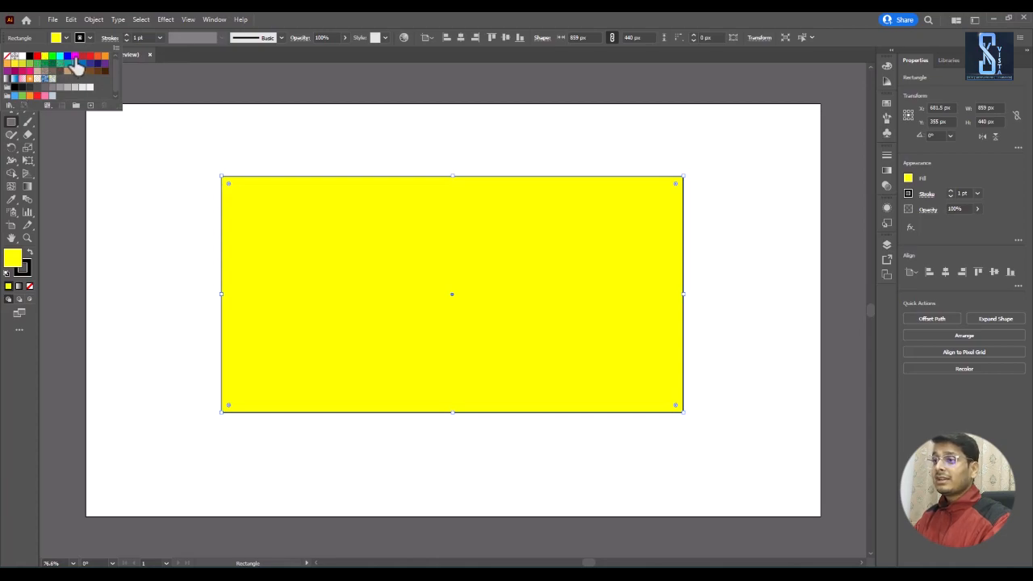
left_click(89, 57)
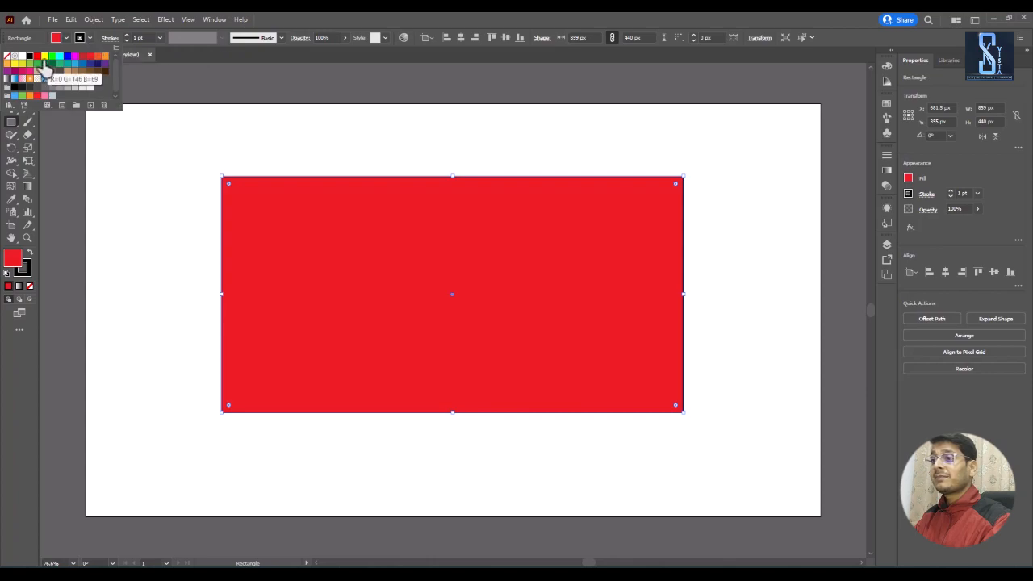
Step: Try a red stroke on the rectangle, and set the stroke color back to black
left_click(87, 57)
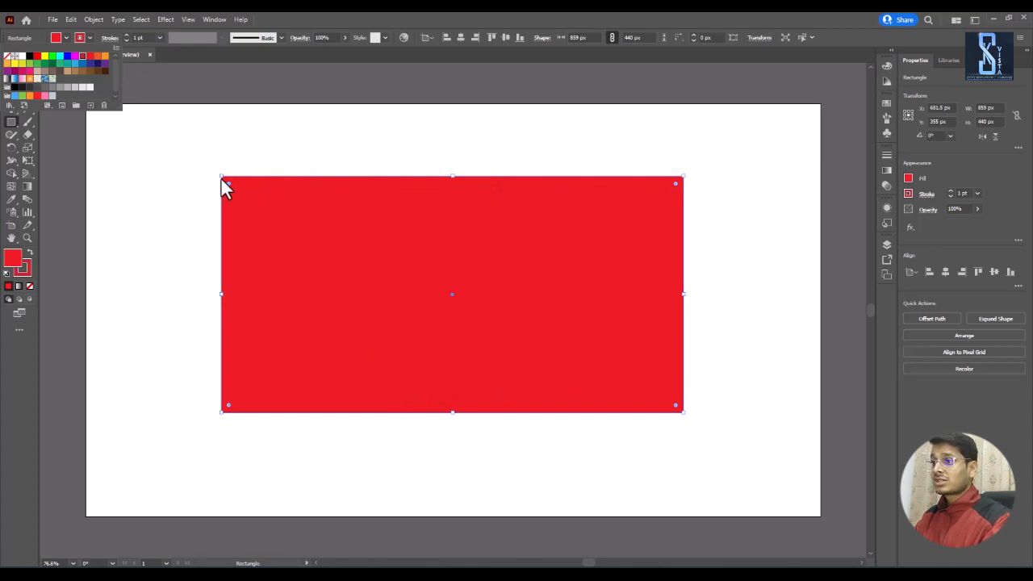
left_click(209, 55)
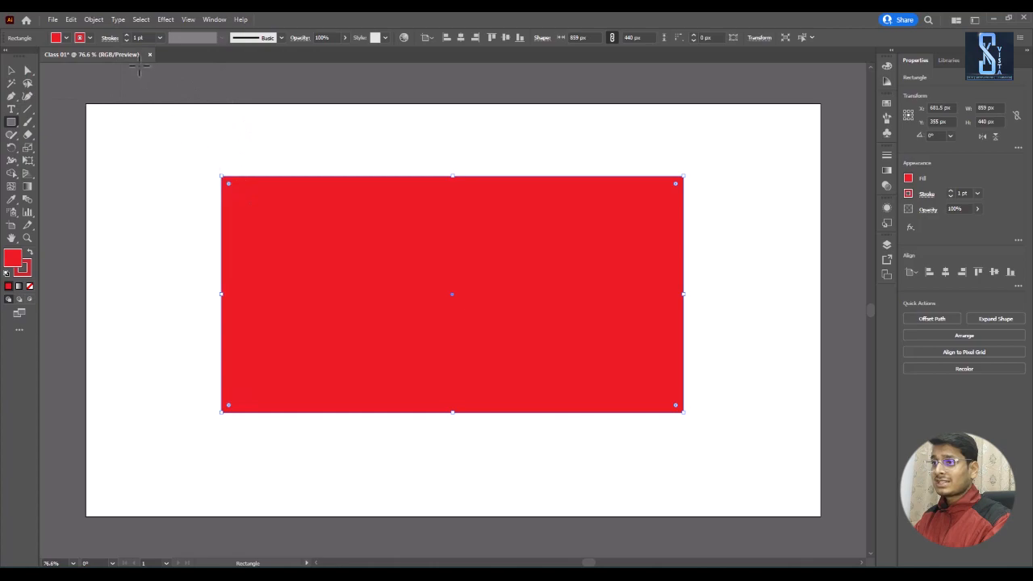
left_click(91, 38)
left_click(30, 56)
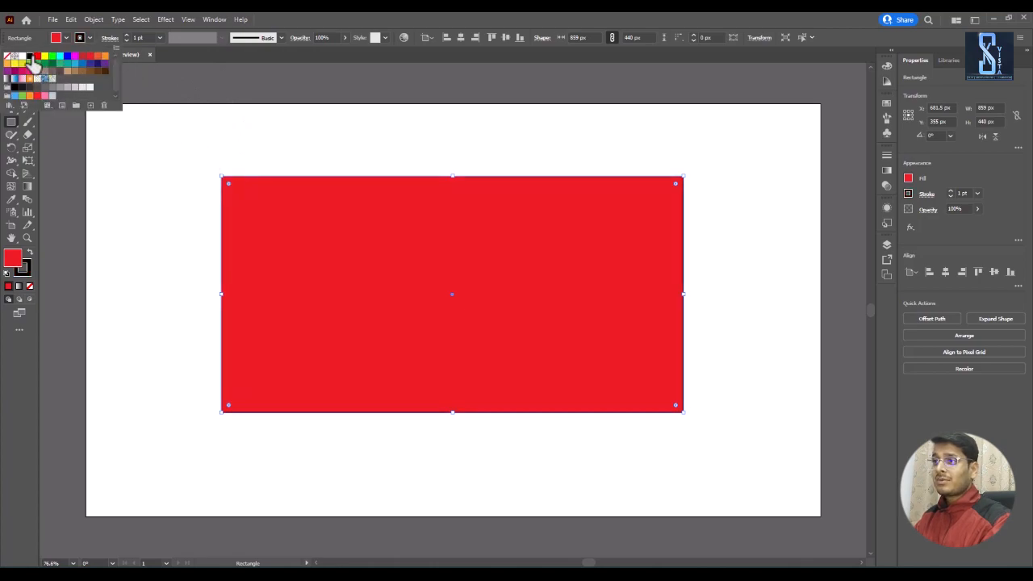
left_click(212, 68)
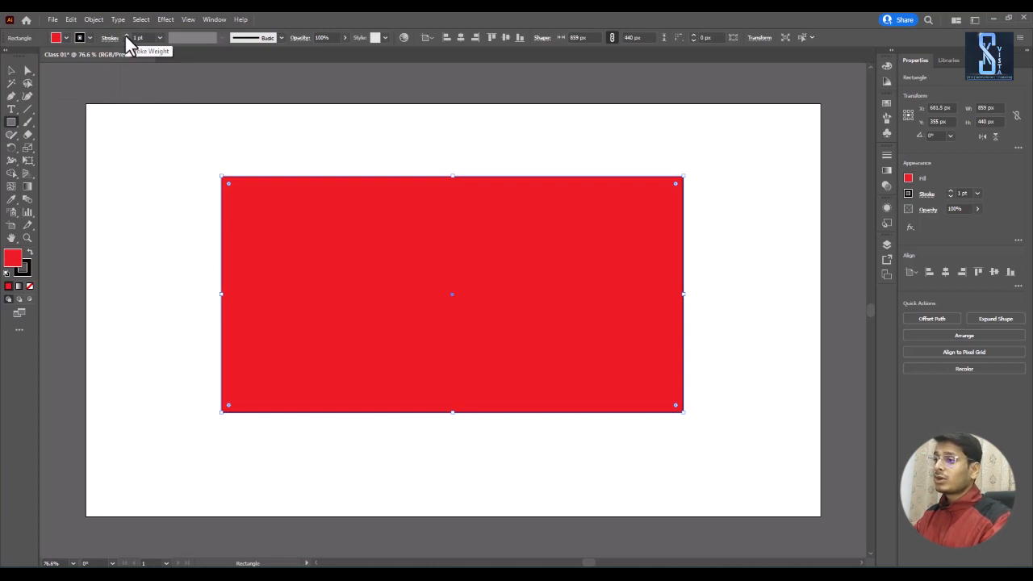
Step: Increase the rectangle's stroke weight to 14 pt and deselect the rectangle
left_click(125, 35)
left_click(124, 34)
left_click(124, 34)
left_click(124, 34)
left_click(124, 34)
left_click(124, 34)
left_click(124, 34)
left_click(124, 33)
left_click(124, 34)
left_click(12, 71)
left_click(159, 151)
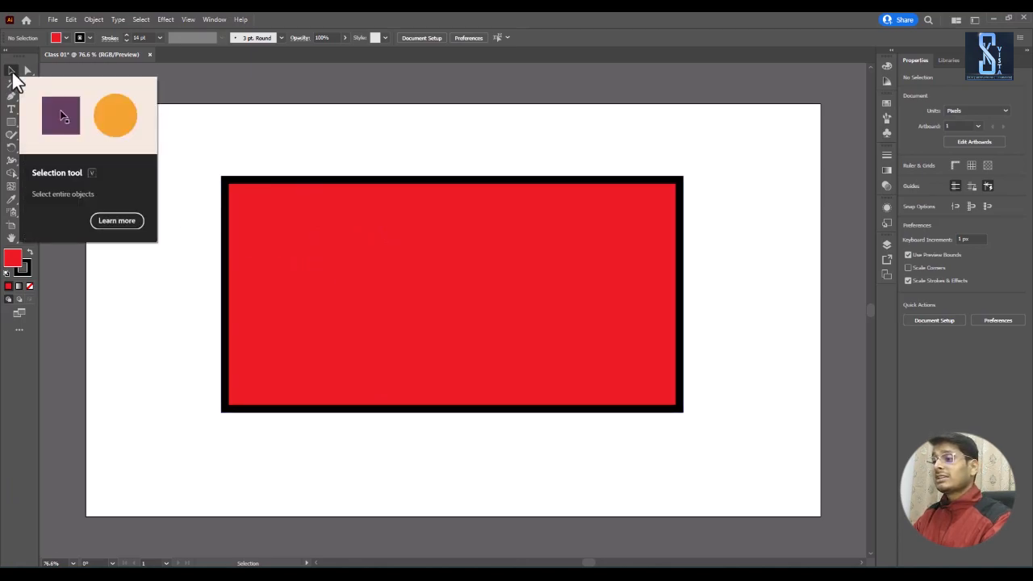
Step: Move the red rectangle to about X 769.5 px, Y 343 px, and stretch it upward to about 477 px high
left_click(404, 230)
mouse_move(453, 243)
left_mouse_down()
mouse_move(493, 242)
mouse_move(521, 293)
mouse_move(483, 234)
mouse_move(448, 252)
mouse_move(555, 225)
mouse_move(511, 257)
mouse_move(476, 331)
mouse_move(507, 259)
mouse_move(352, 281)
mouse_move(588, 306)
mouse_move(521, 293)
mouse_move(463, 243)
left_mouse_up()
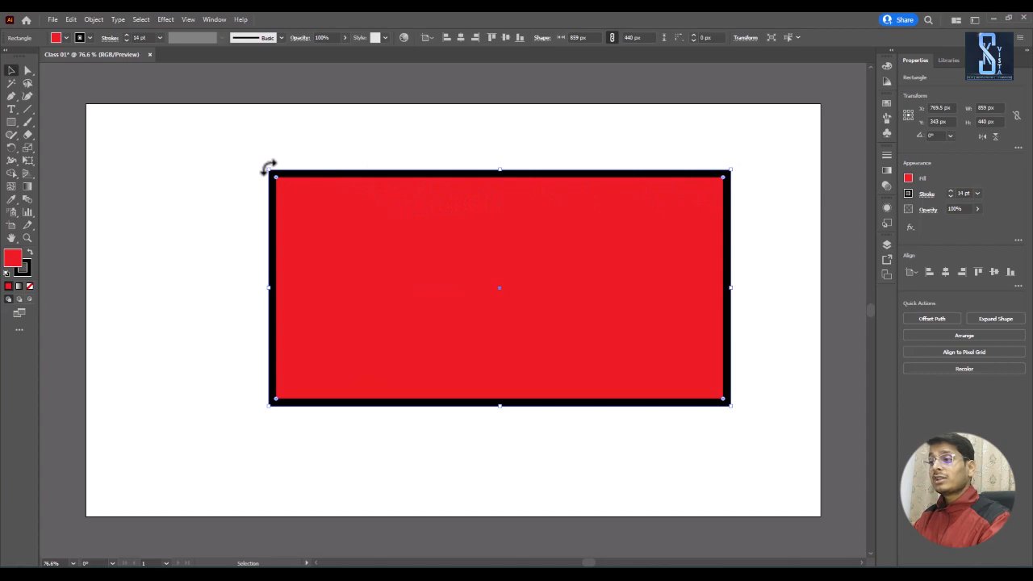
mouse_move(268, 169)
left_mouse_down()
mouse_move(418, 263)
mouse_move(203, 146)
mouse_move(194, 175)
mouse_move(454, 230)
mouse_move(175, 171)
mouse_move(514, 127)
mouse_move(239, 180)
mouse_move(224, 336)
mouse_move(237, 184)
mouse_move(514, 173)
mouse_move(165, 217)
mouse_move(269, 151)
left_mouse_up()
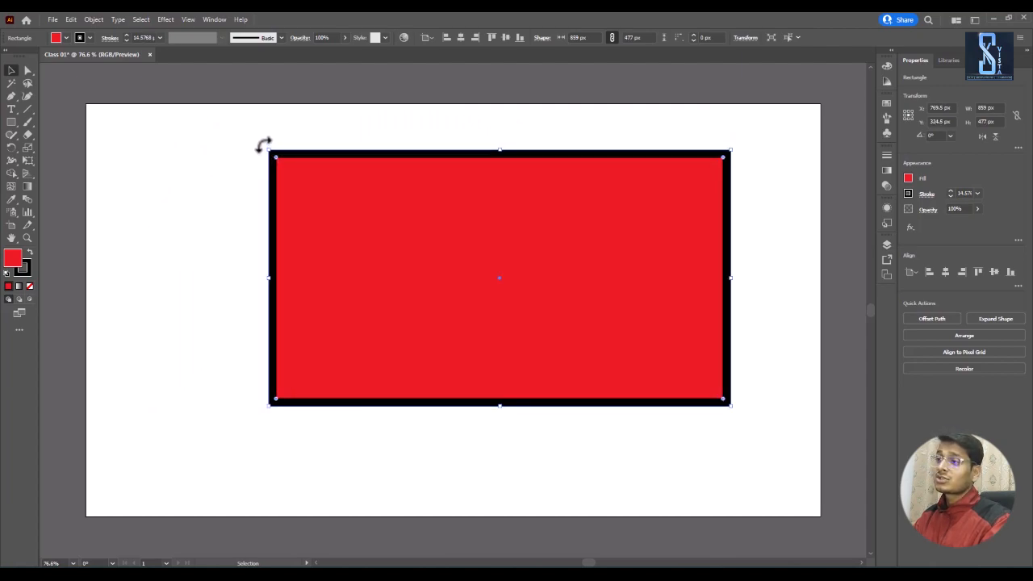
Step: Rotate the rectangle freely, reposition it near the artboard's center, and bring it back upright at about 883 by 465 px
left_click_drag(263, 145, 611, 355)
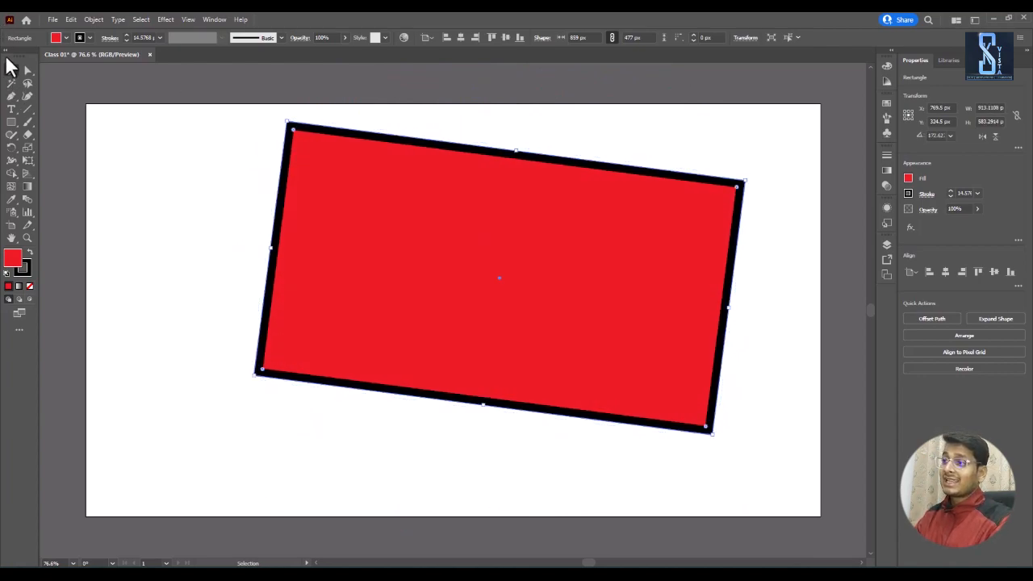
left_click(12, 71)
left_click_drag(376, 194, 378, 244)
left_click_drag(260, 150, 676, 418)
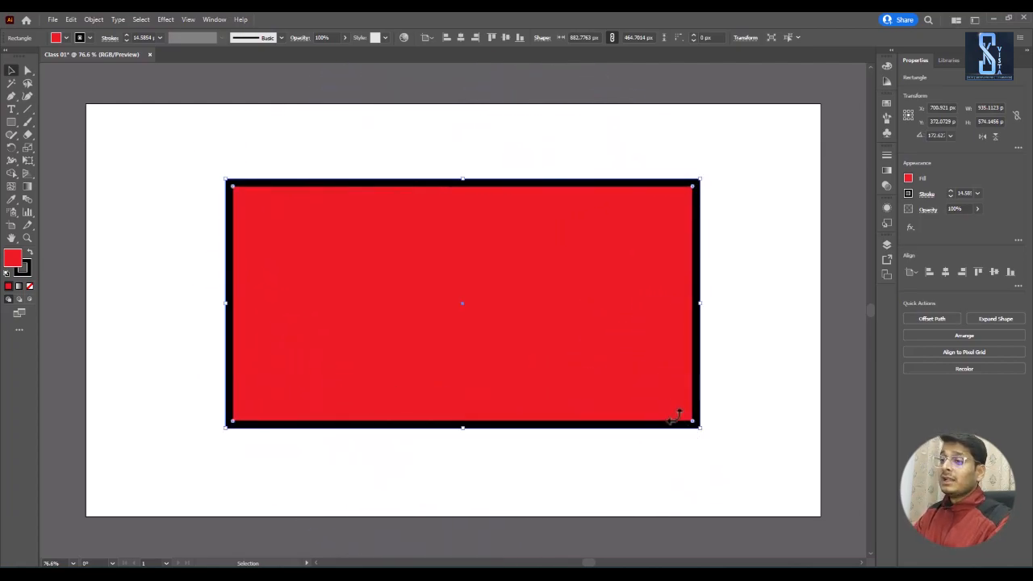
Step: Use the Direct Selection tool to move the rectangle's upper-right anchor point inward, and pull it back out slightly above its original height
left_click(26, 72)
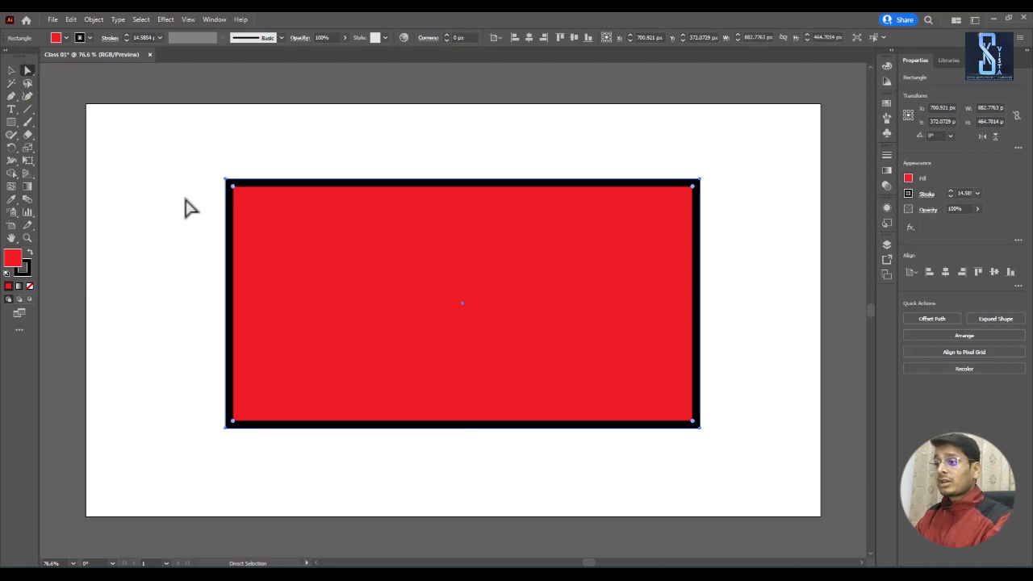
left_click_drag(198, 152, 205, 180)
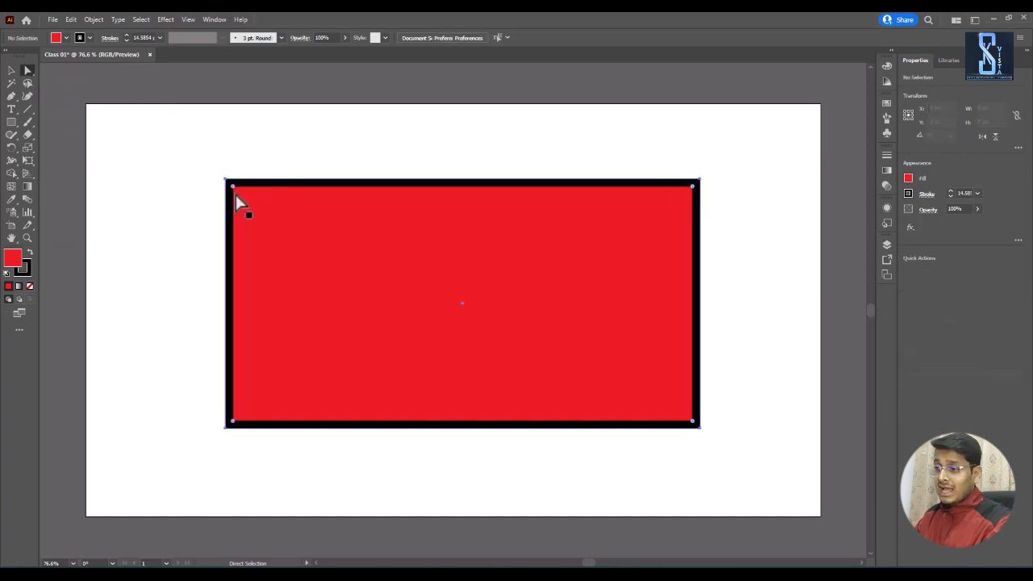
left_click(235, 194)
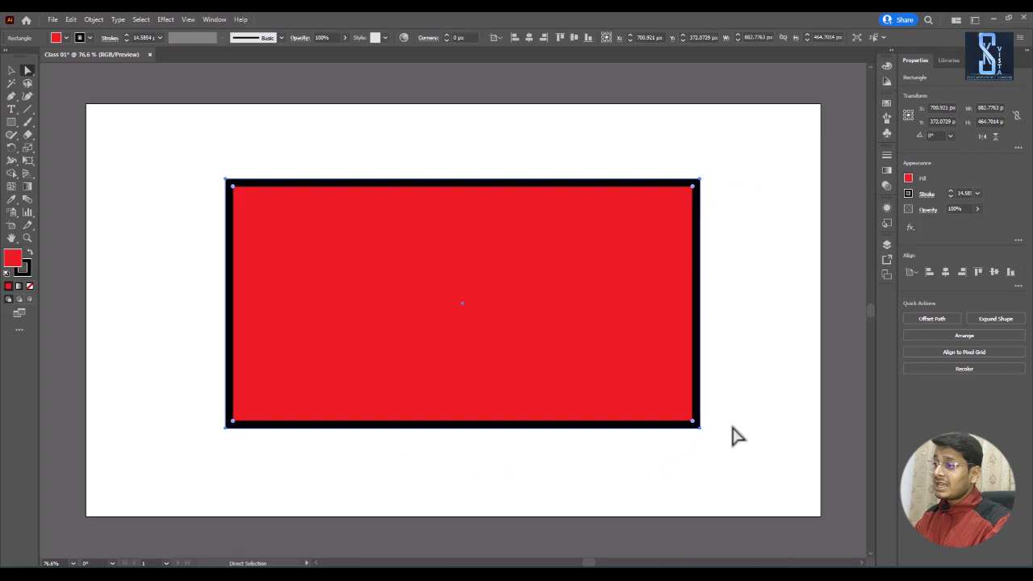
left_click(702, 183)
left_click_drag(704, 185, 524, 242)
left_click_drag(523, 238, 688, 161)
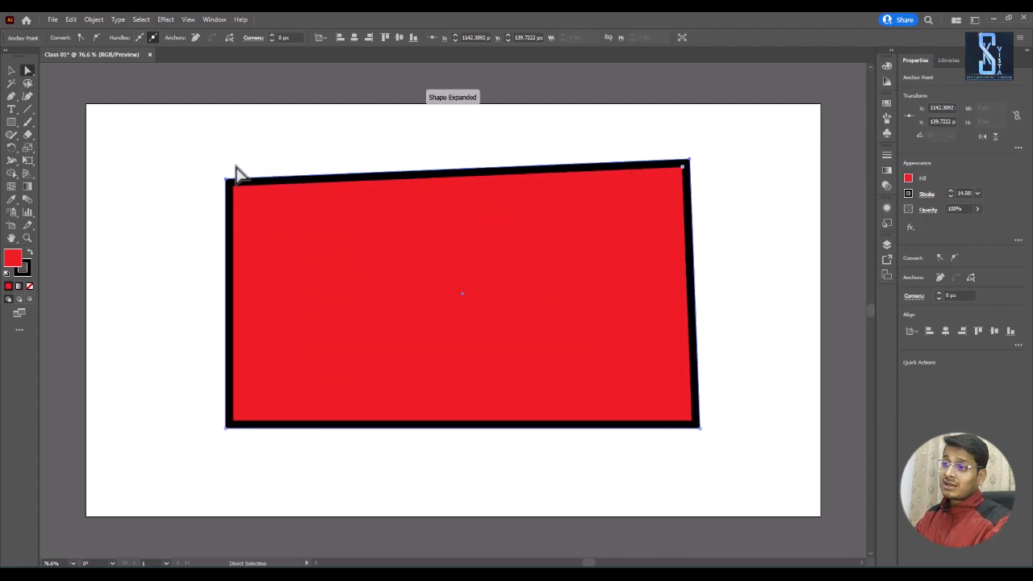
Step: Pull both top anchor points inward to form a trapezoid, and move the upper-right one back out above the lower-right corner
left_click_drag(228, 187, 442, 147)
left_click_drag(691, 160, 510, 150)
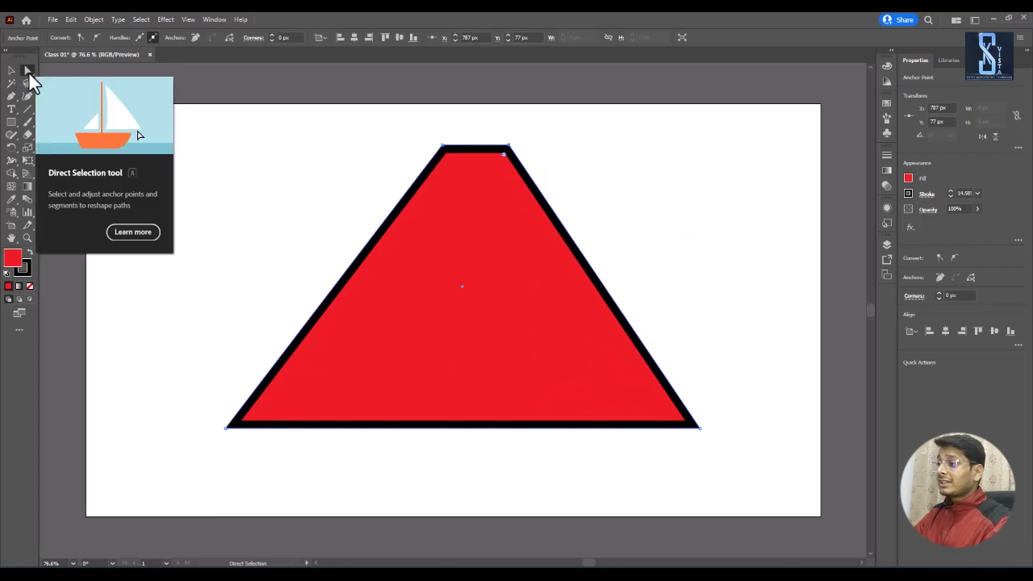
left_click_drag(504, 149, 686, 148)
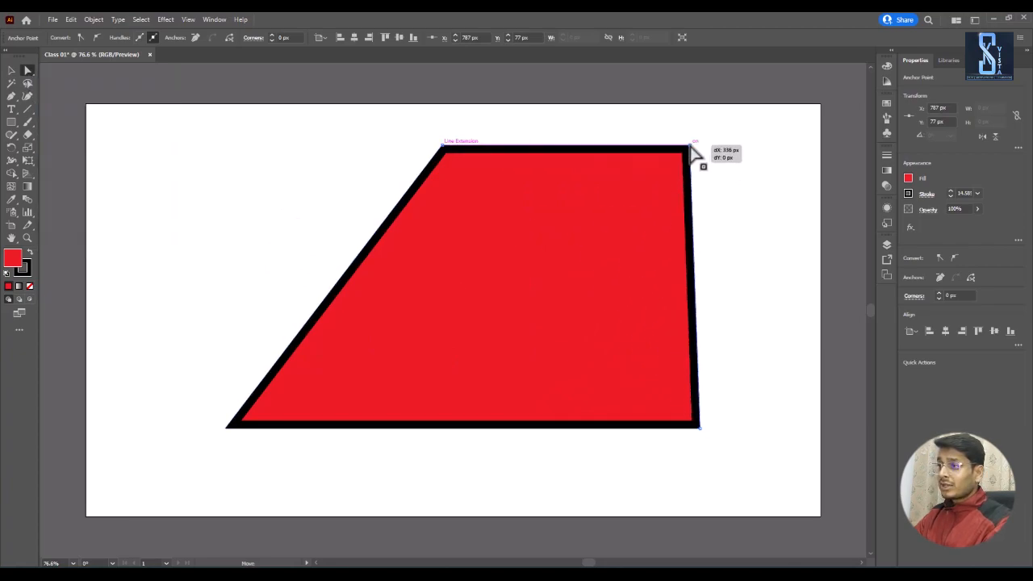
Step: Select the whole shape and round its corners freehand, giving the lower-right corner the largest radius of about 248 px
left_click(673, 174)
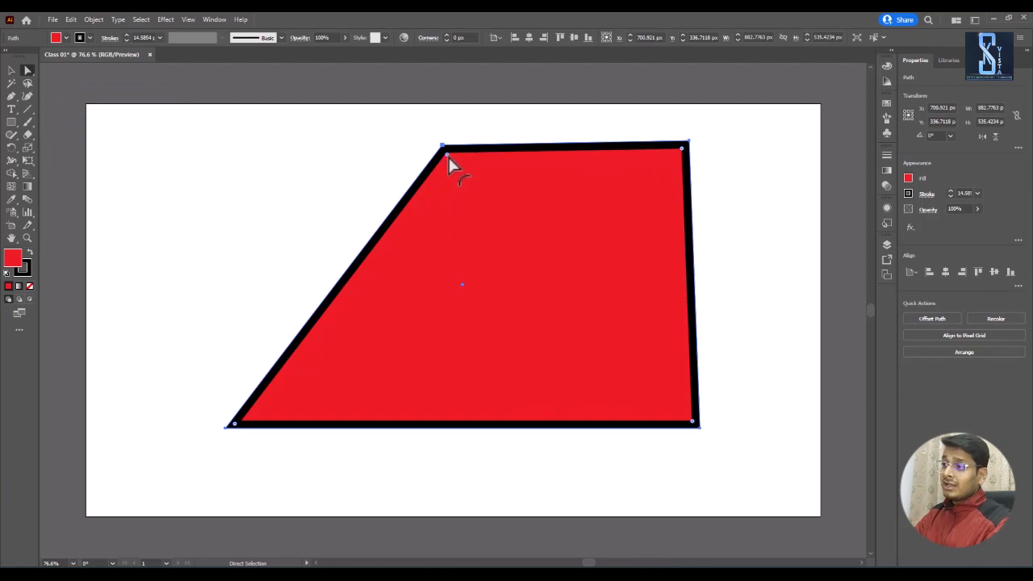
mouse_move(447, 157)
left_mouse_down()
mouse_move(461, 170)
mouse_move(448, 147)
left_mouse_up()
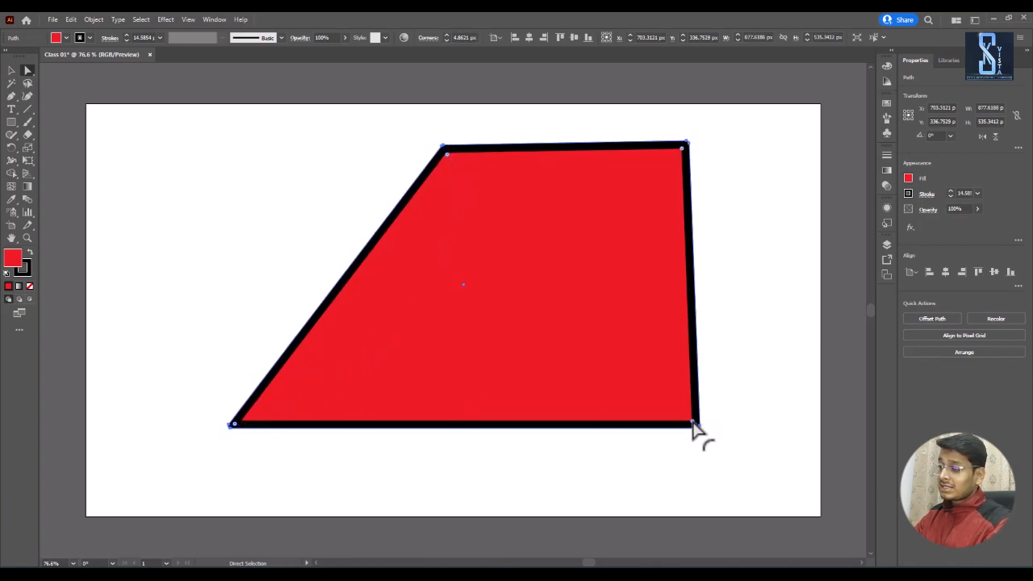
left_click_drag(693, 424, 436, 424)
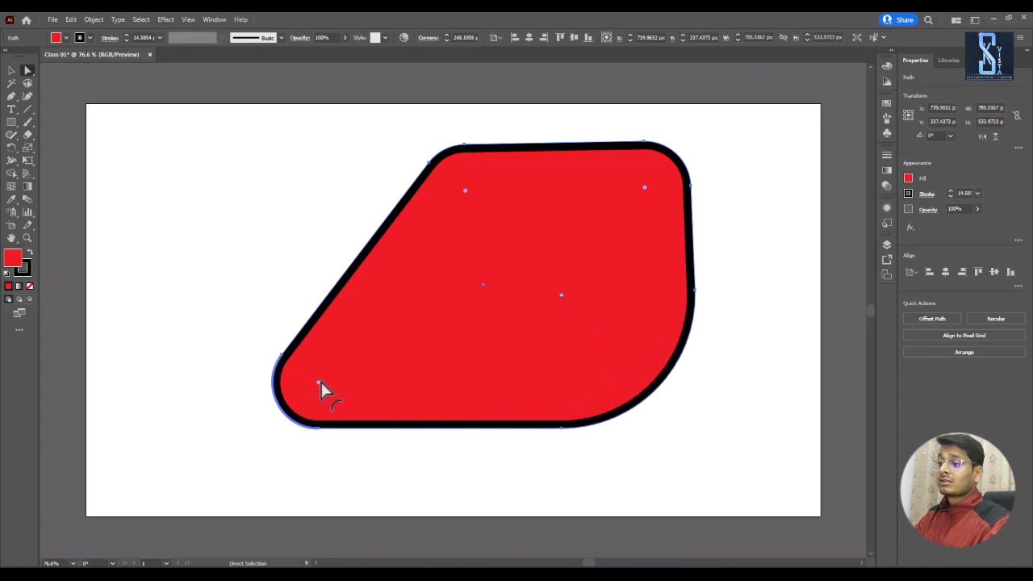
Step: Round the shape's lower-left corner to a radius of about 118 px, reposition the whole shape, and delete it from the artboard
left_click_drag(324, 391, 331, 318)
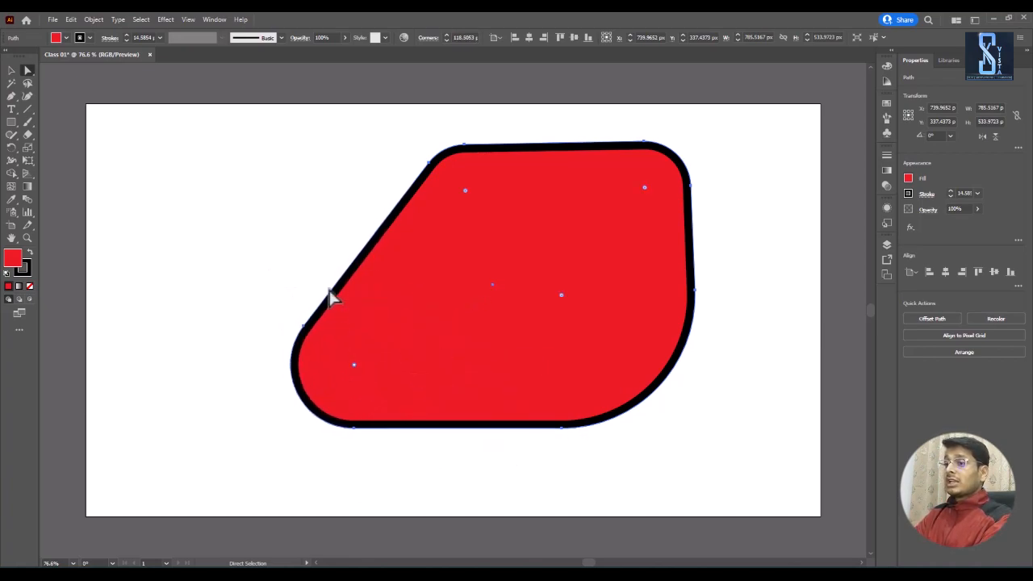
left_click(11, 71)
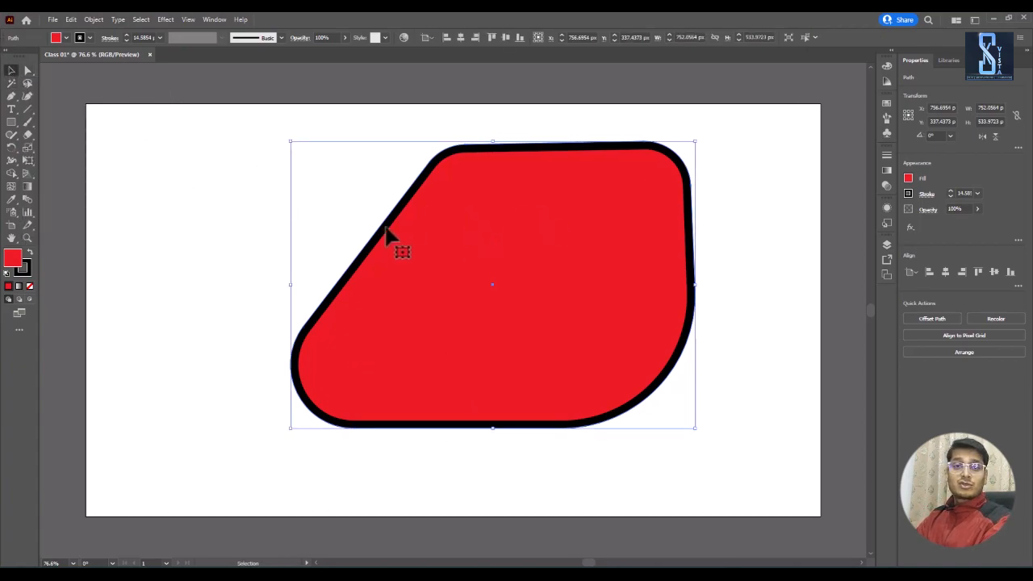
left_click(185, 241)
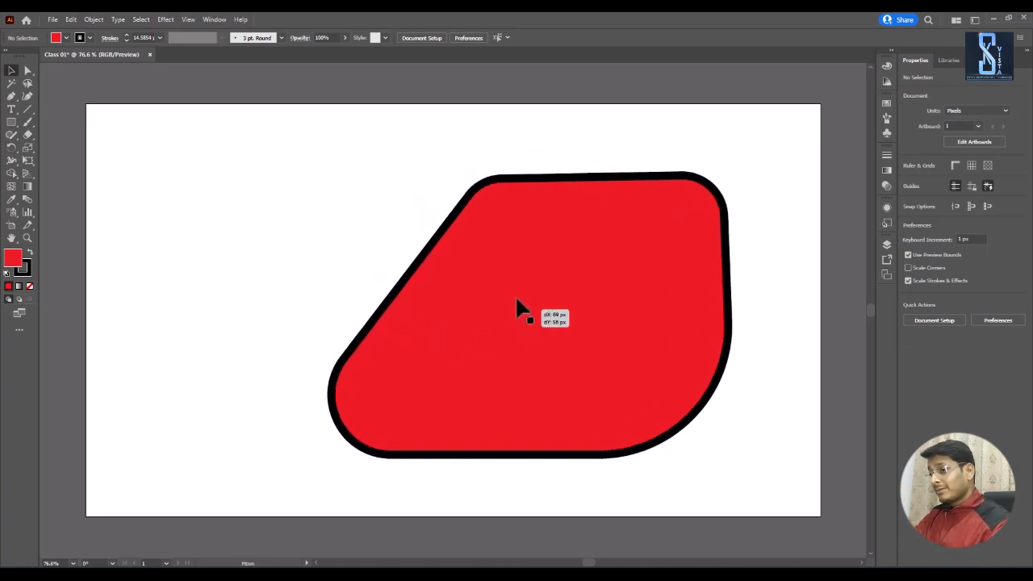
left_click(467, 311)
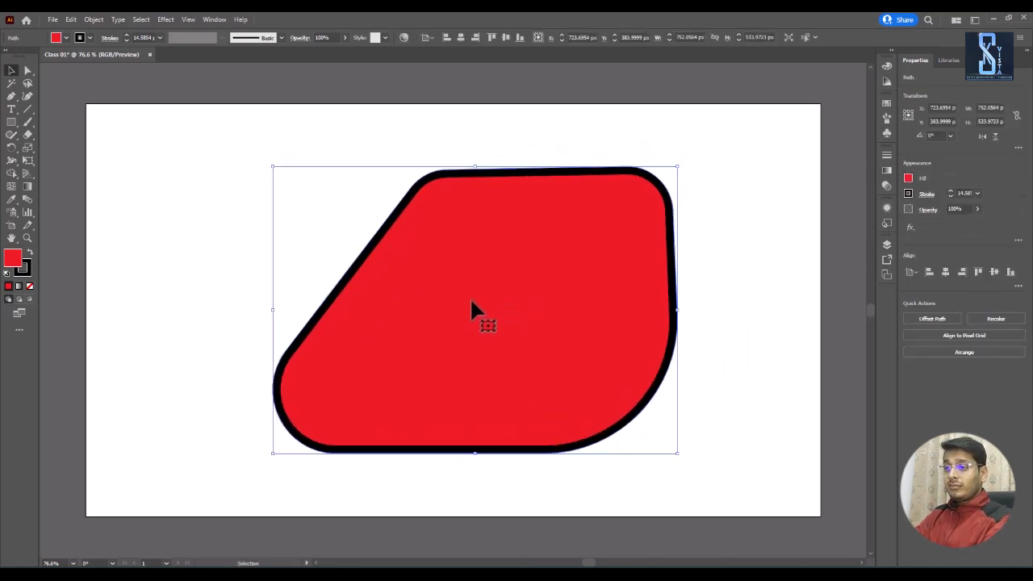
key("Delete")
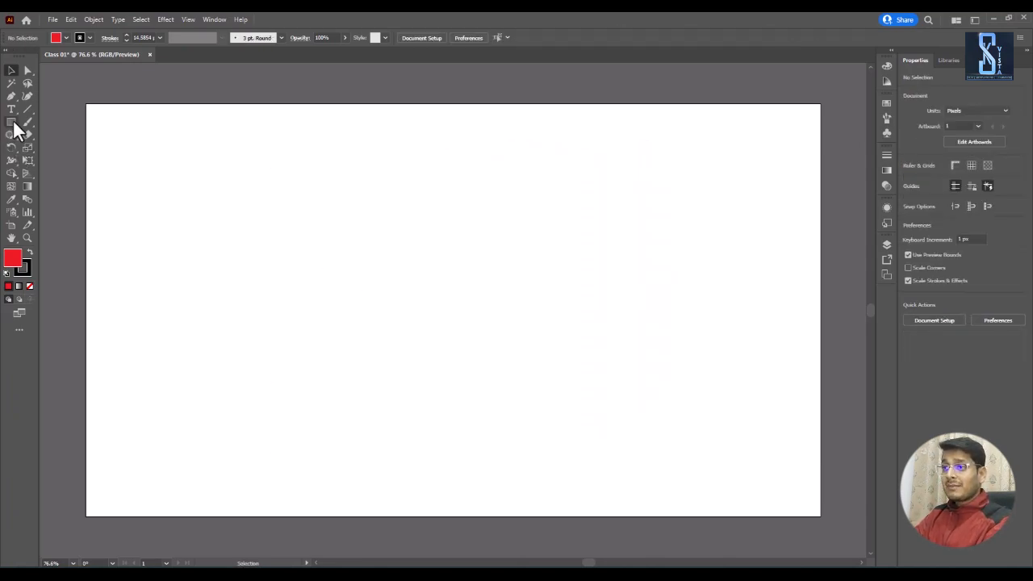
Step: Draw a hexagon about 464 by 525 px with the Polygon tool and move it near the artboard's center
left_click_drag(13, 120, 23, 145)
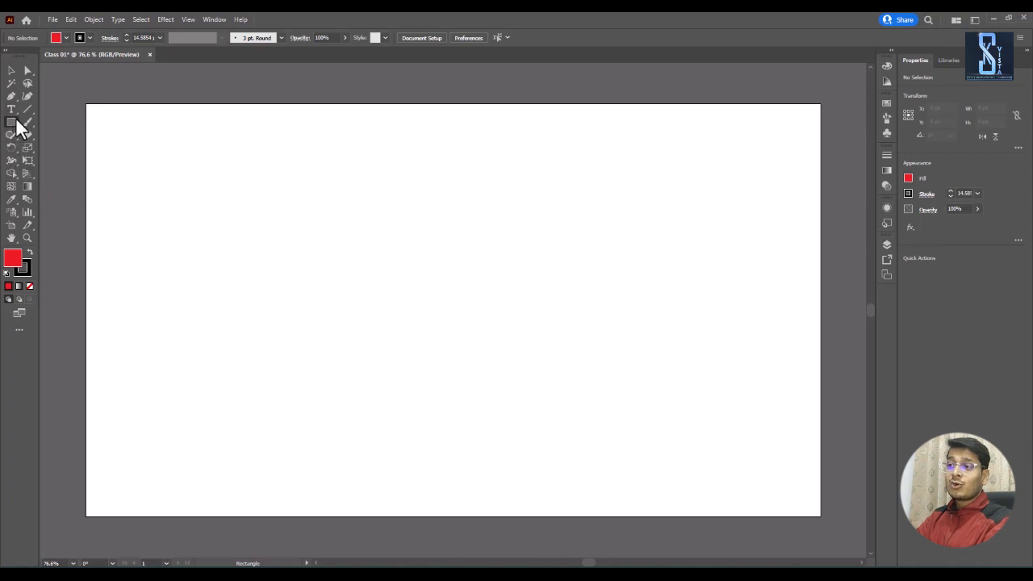
left_click(13, 124)
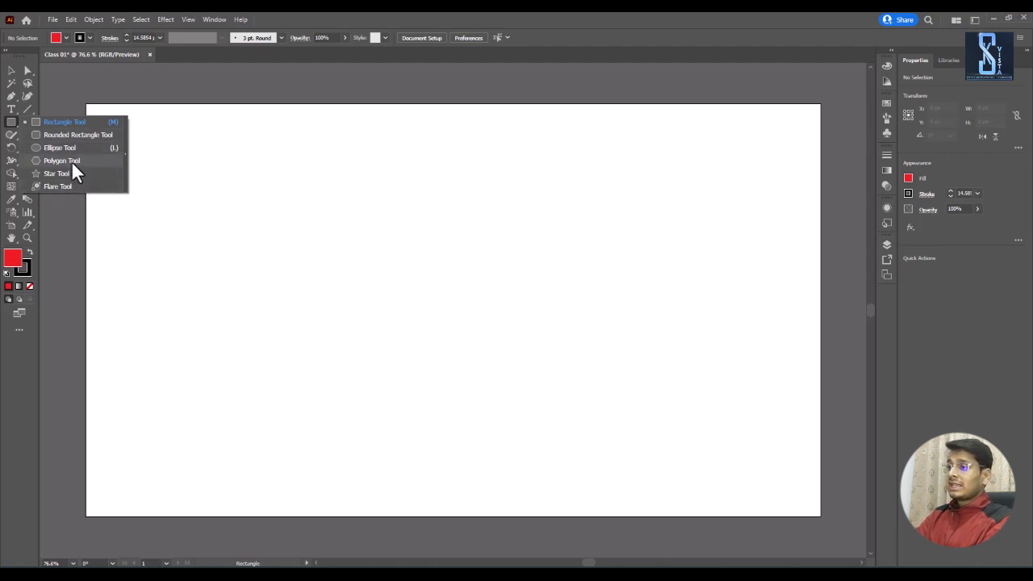
left_click(77, 160)
left_click_drag(346, 226, 468, 289)
left_click(11, 70)
left_click_drag(377, 236, 489, 317)
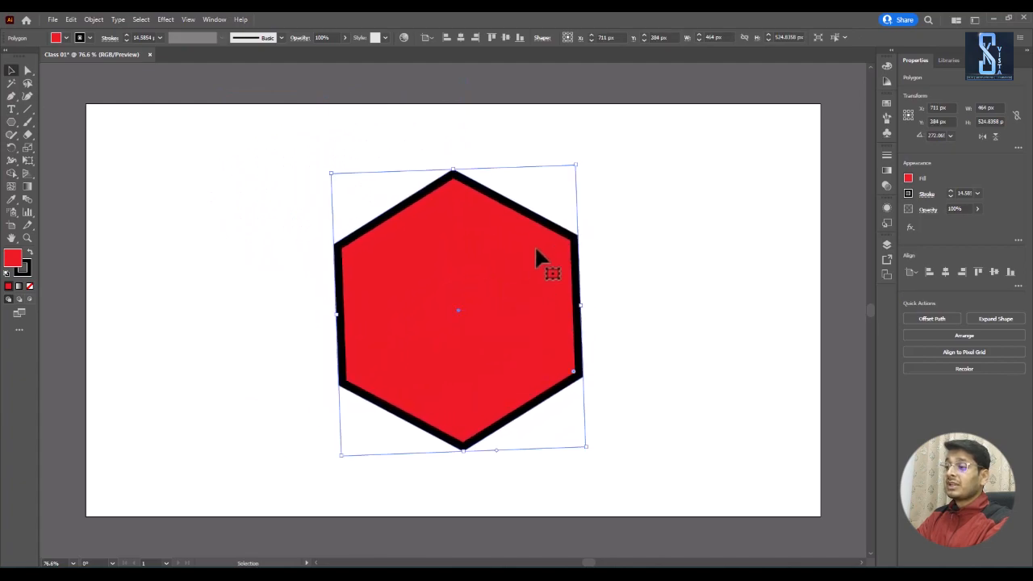
Step: Rotate the hexagon to 270° so it stands upright on its point, and deselect it
left_click_drag(575, 160, 591, 168)
left_click(549, 166)
left_click(484, 222)
key("ctrl+z")
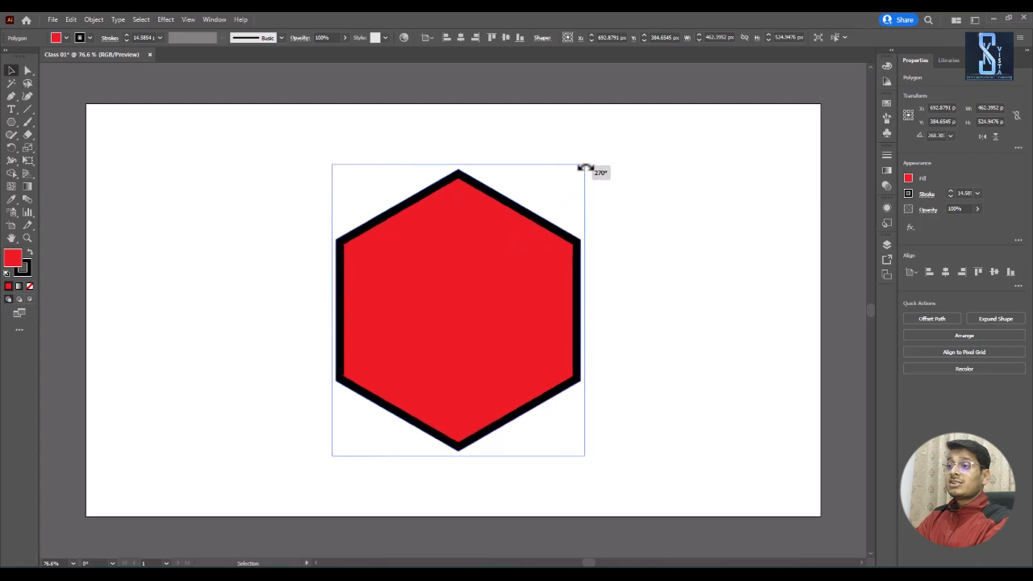
left_click(639, 219)
Step: Pull the hexagon's top anchor point down with the Direct Selection tool to form a V-shaped notch, and move the shape lower
left_click(28, 71)
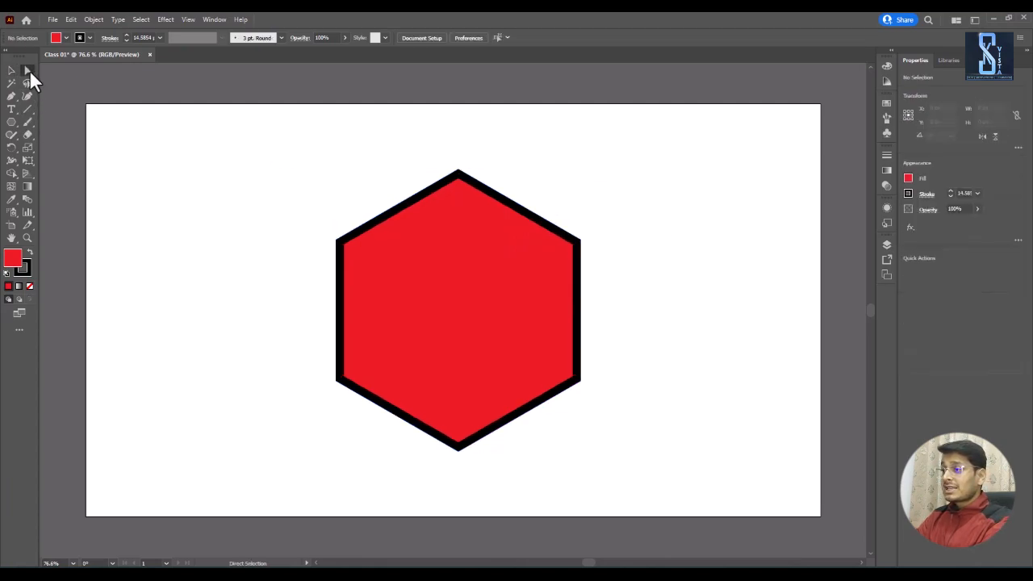
left_click_drag(462, 175, 485, 401)
left_click(11, 71)
left_click(127, 140)
left_click(461, 266)
Step: Draw an ellipse about 189 by 197 px, position it above the notch, and move the V-shaped form up beneath it
left_click_drag(12, 122, 51, 143)
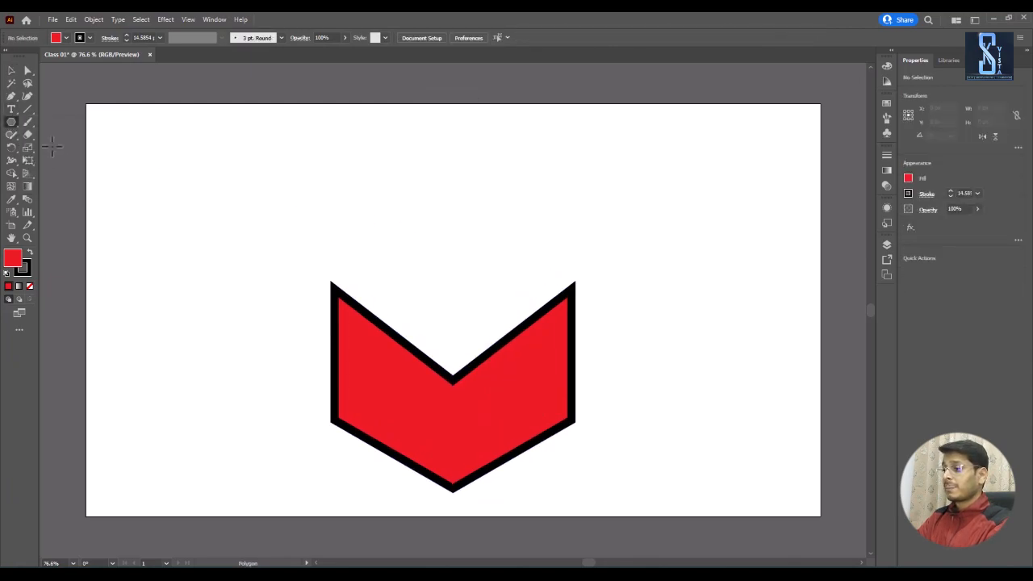
left_click_drag(400, 225, 501, 330)
left_click(11, 70)
left_click_drag(346, 223, 477, 373)
left_click_drag(521, 437, 508, 354)
left_click(597, 383)
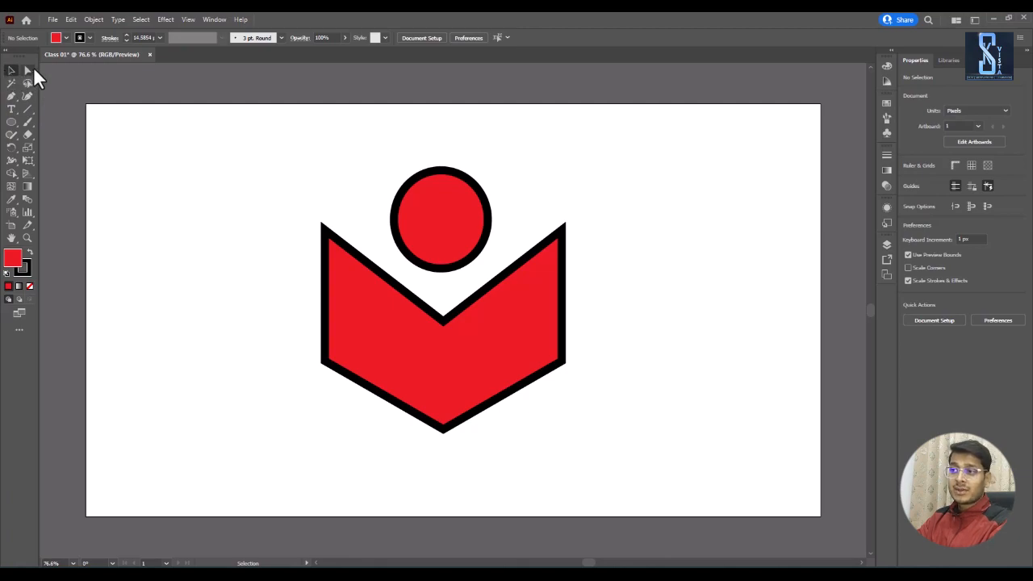
Step: Draw a plain rectangle about 392 by 186 px in the artboard's upper-left area and a rounded rectangle about 341 by 181 px below it
left_click(13, 121)
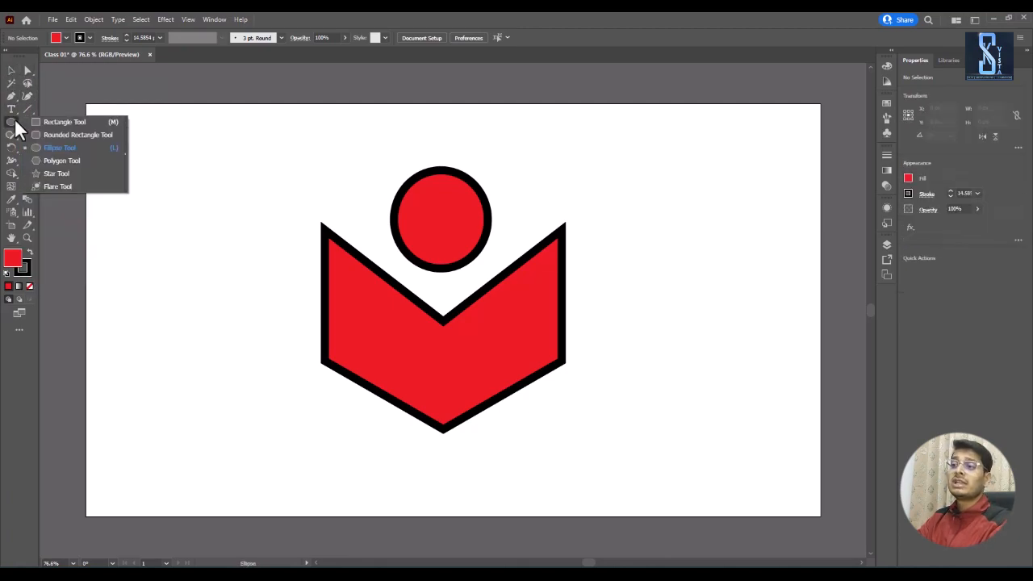
left_click(77, 135)
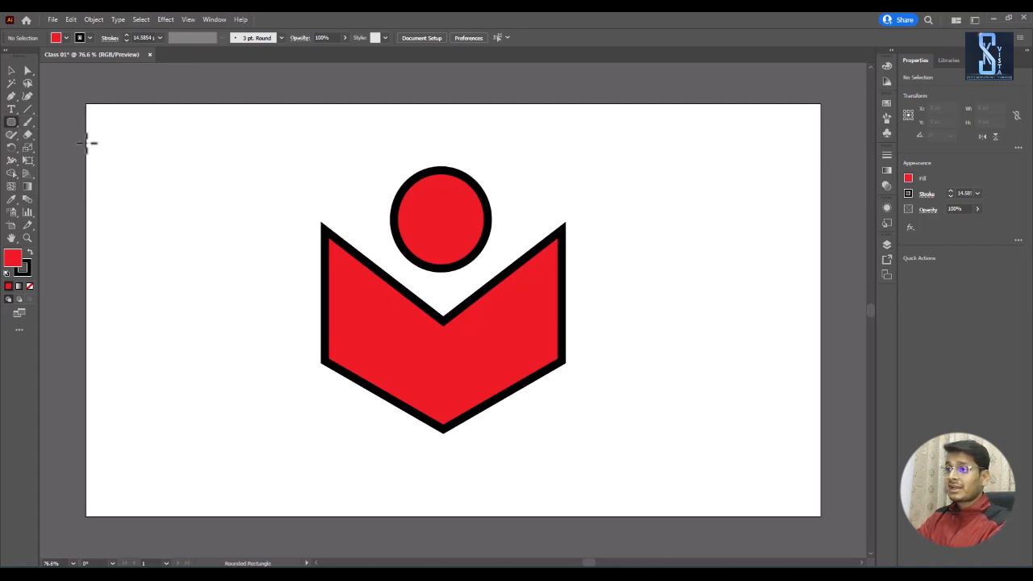
left_click(11, 122)
left_click(63, 122)
mouse_move(112, 121)
left_mouse_down()
mouse_move(187, 182)
mouse_move(320, 218)
left_mouse_up()
left_click(11, 123)
left_click(73, 132)
left_click_drag(116, 263, 295, 357)
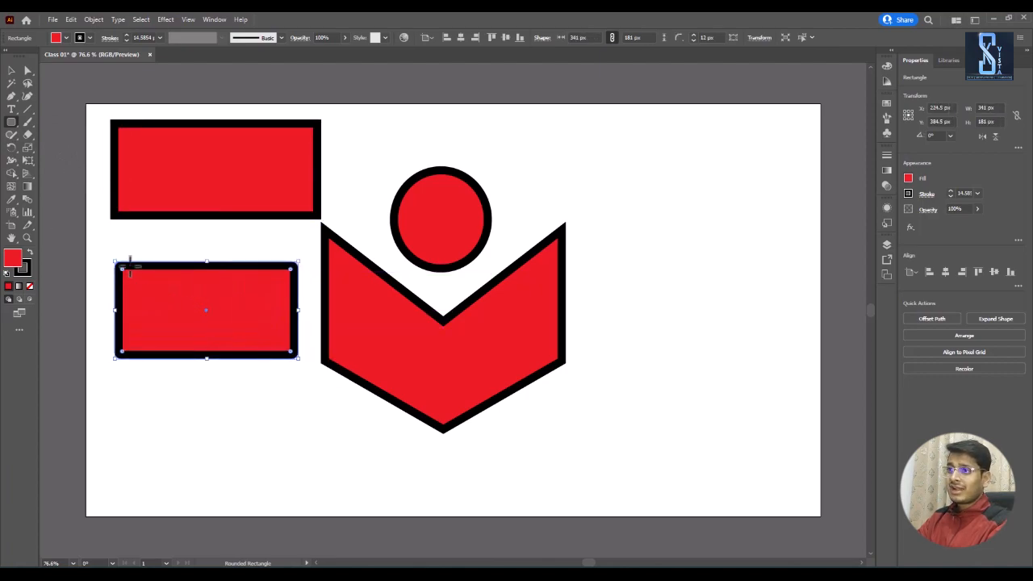
Step: Round all corners of the upper rectangle generously with its live corner widgets
left_click(27, 71)
left_click(130, 138)
left_click_drag(120, 133, 148, 157)
left_click(11, 70)
left_click(89, 242)
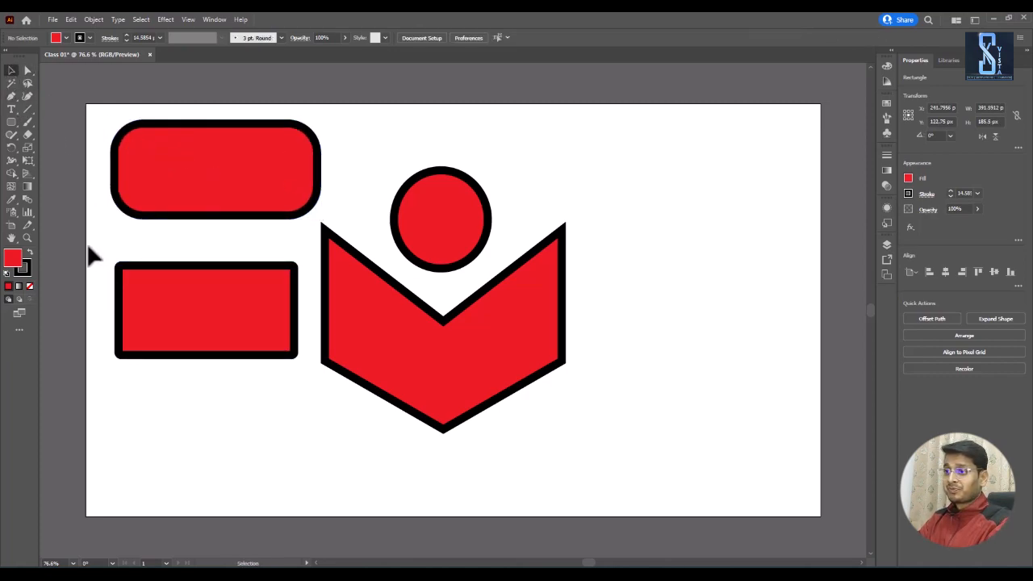
Step: Increase the corner radius of the lower rounded rectangle to about 32.5 px
left_click(153, 307)
left_click(27, 70)
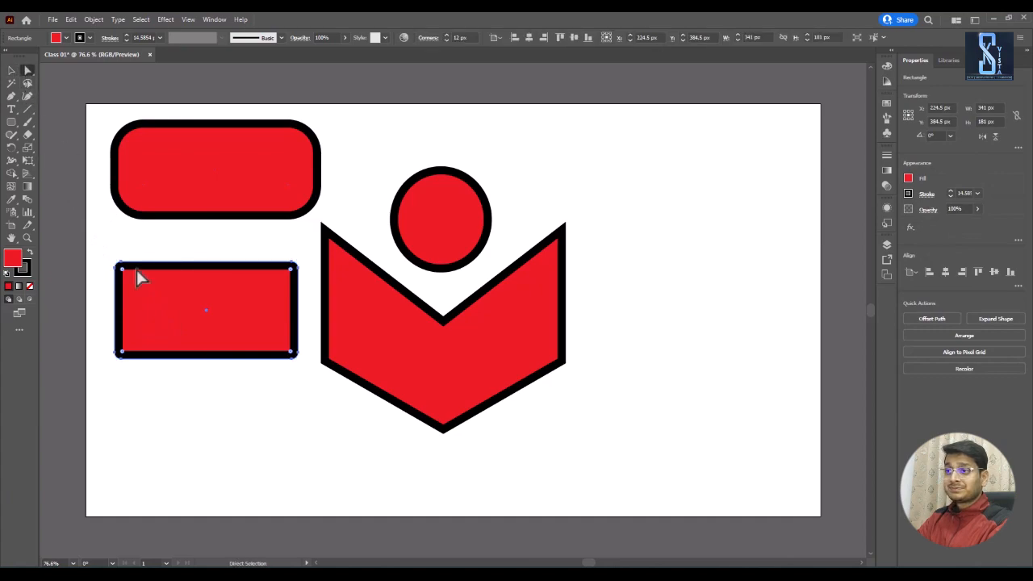
left_click_drag(123, 271, 127, 290)
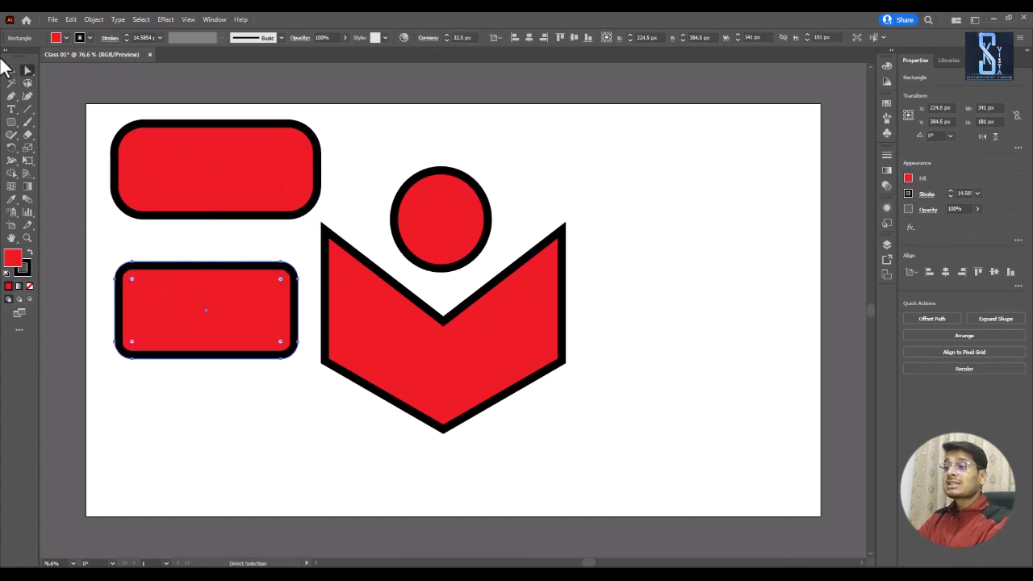
left_click(11, 70)
left_click(92, 142)
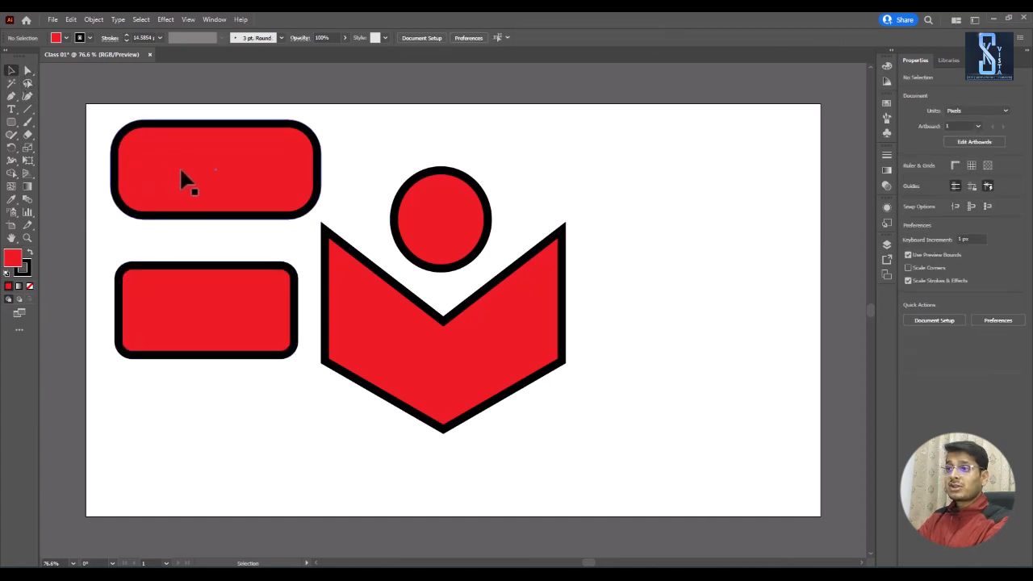
Step: Try several fill swatches on the circle, ending with pure blue
left_click(440, 213)
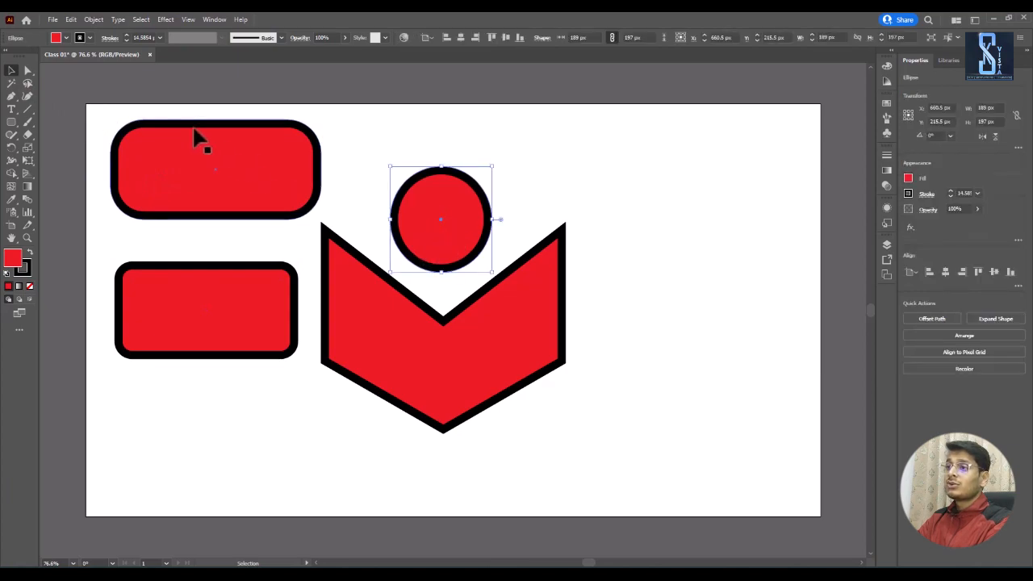
left_click(62, 38)
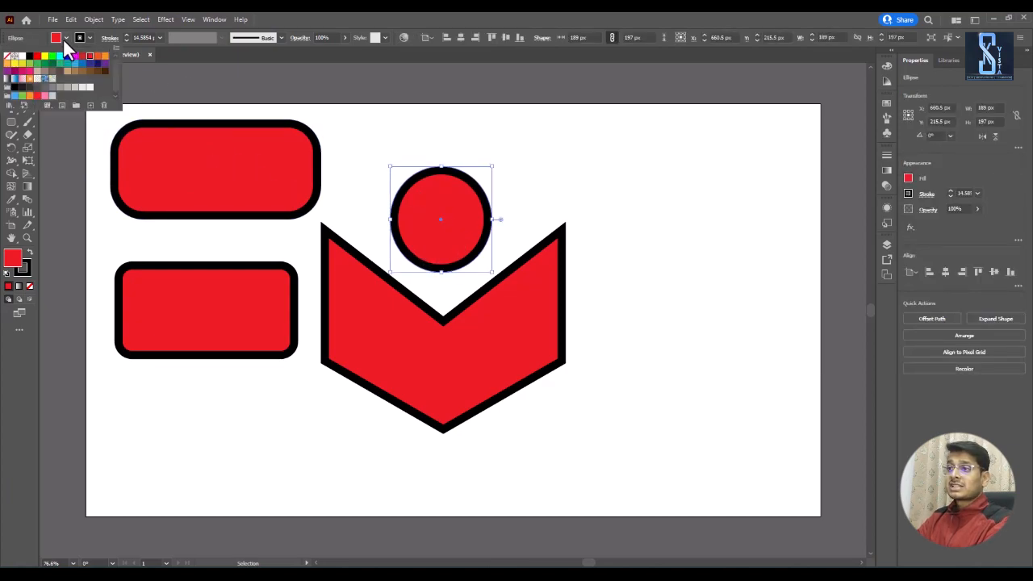
left_click(60, 65)
left_click(75, 64)
left_click(97, 64)
left_click(104, 56)
left_click(84, 57)
left_click(68, 57)
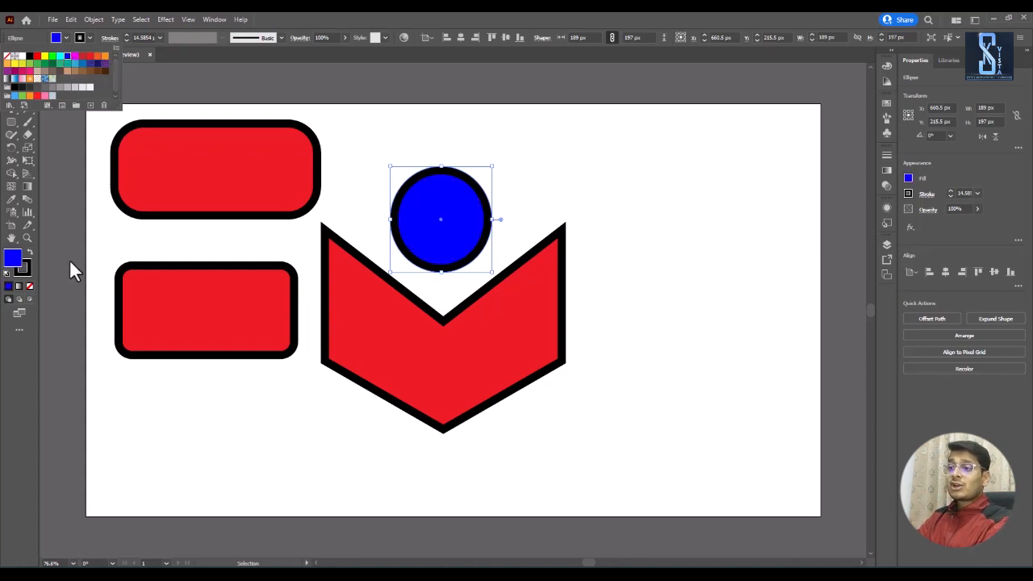
Step: Fill the circle with the green #479338 using the Color Picker
left_click(444, 215)
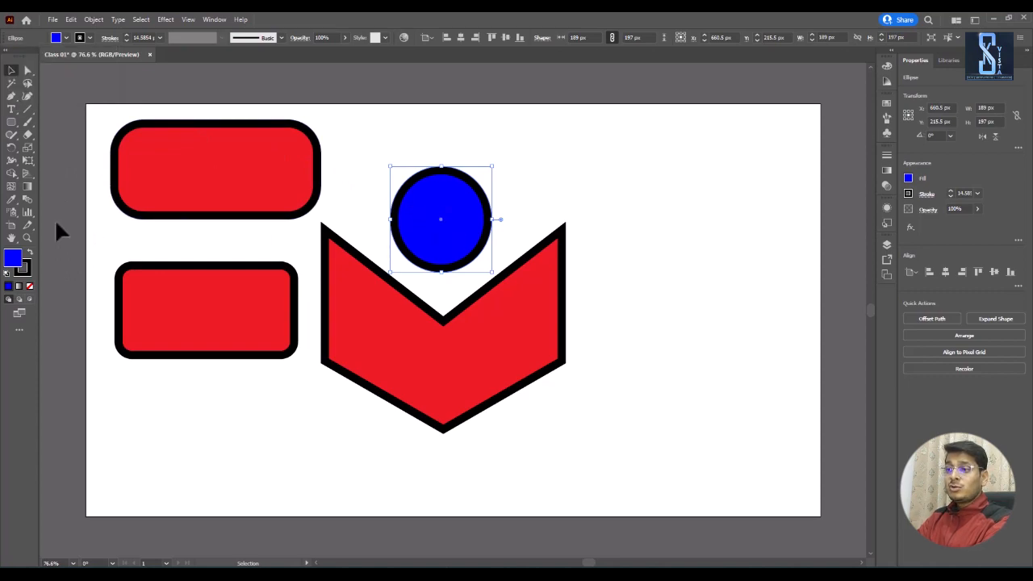
double_click(12, 259)
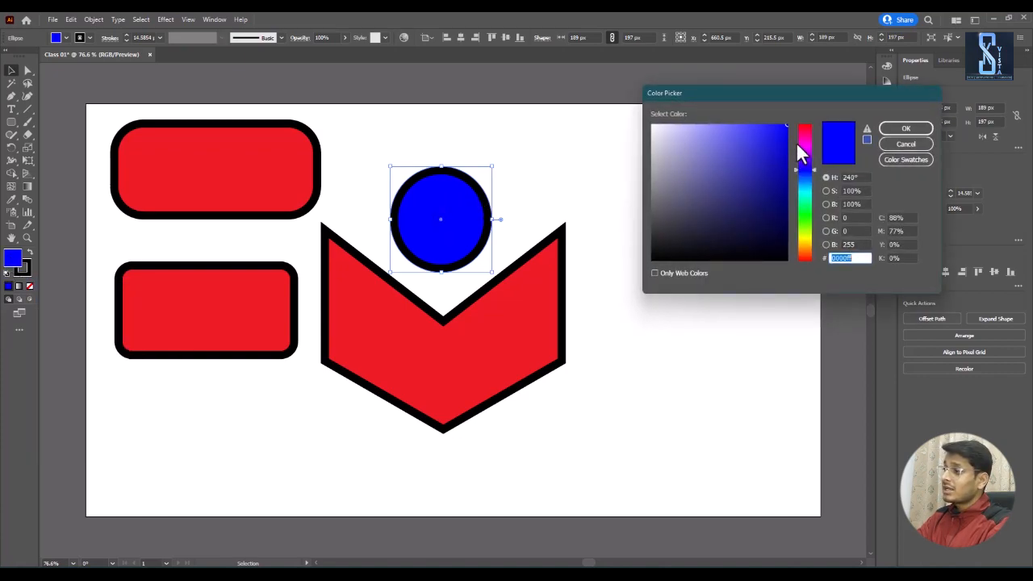
mouse_move(804, 126)
left_mouse_down()
mouse_move(804, 255)
mouse_move(801, 134)
left_mouse_up()
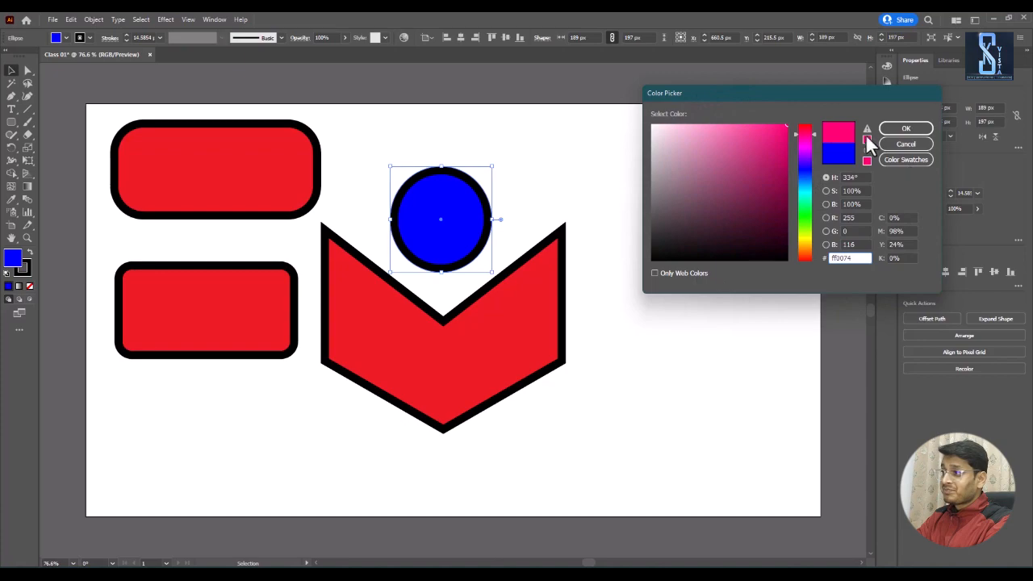
left_click_drag(809, 142, 804, 219)
left_click(745, 178)
mouse_move(745, 178)
left_mouse_down()
mouse_move(735, 176)
mouse_move(771, 170)
mouse_move(760, 153)
mouse_move(742, 209)
mouse_move(735, 182)
left_mouse_up()
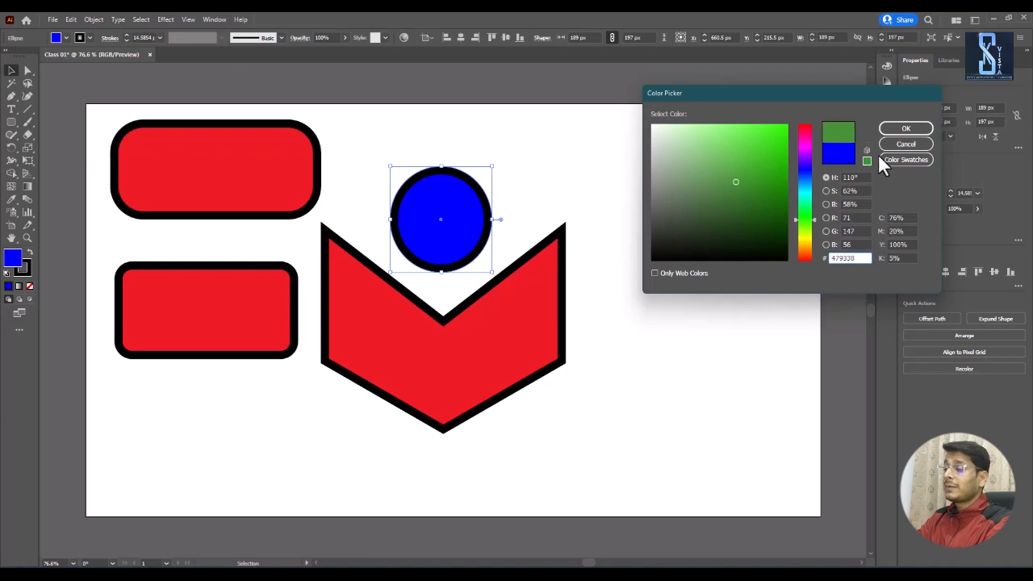
left_click(902, 129)
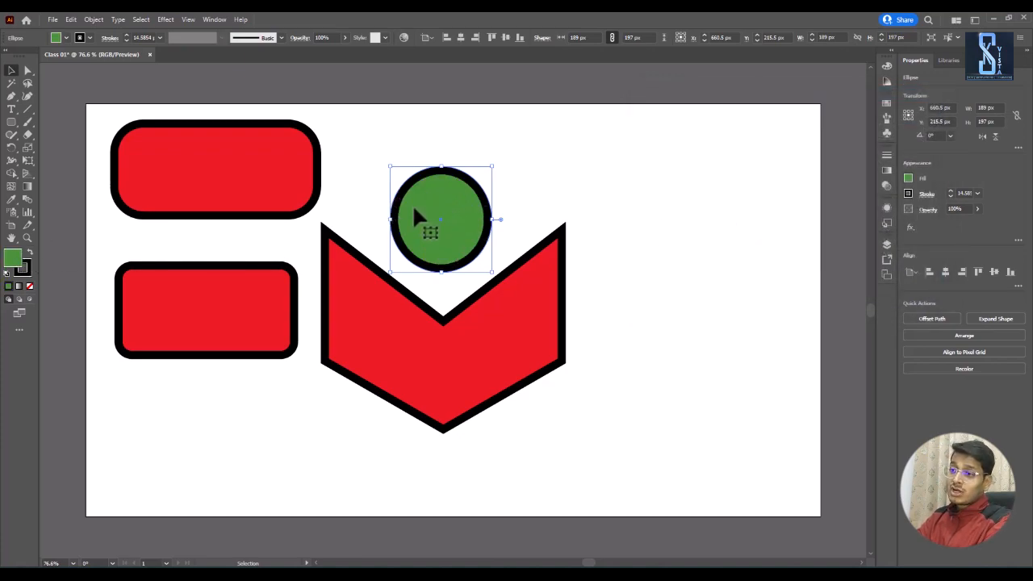
Step: Give the circle's stroke the orange #e26b0a using the Color Picker, and deselect the circle
left_click(27, 272)
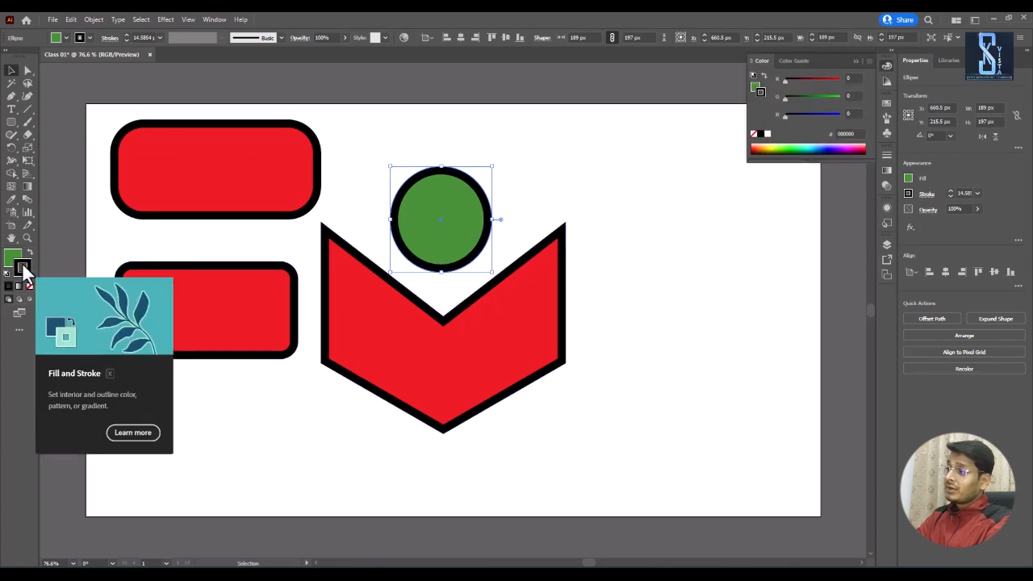
double_click(23, 268)
left_click_drag(809, 244, 806, 235)
left_click_drag(748, 160, 750, 151)
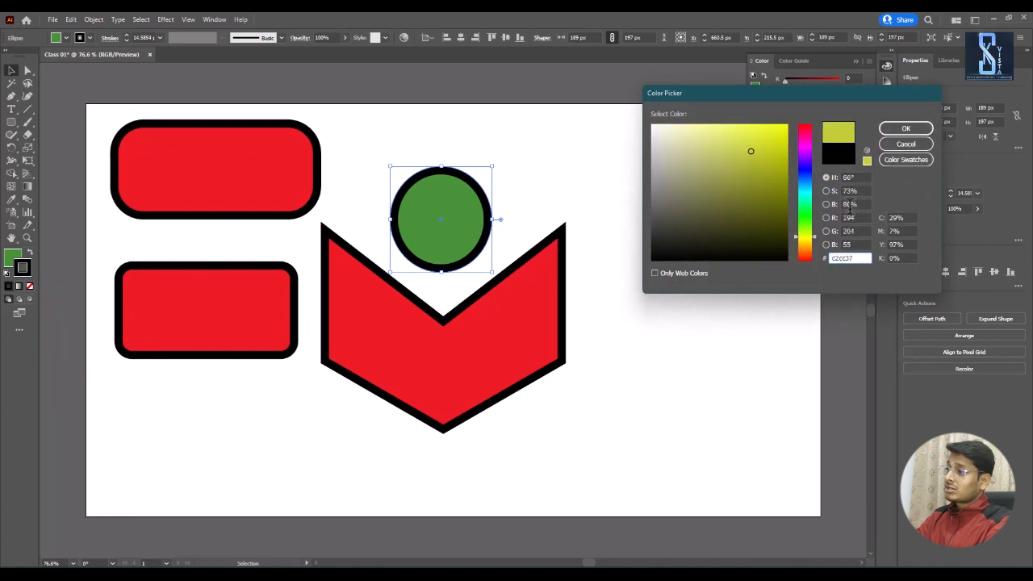
left_click(812, 250)
left_click(779, 138)
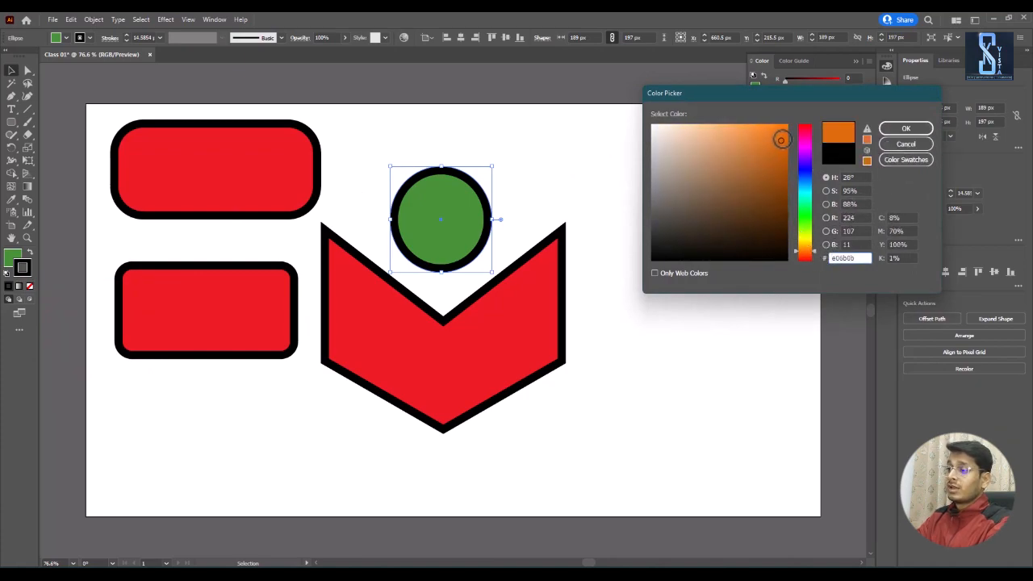
left_click(904, 129)
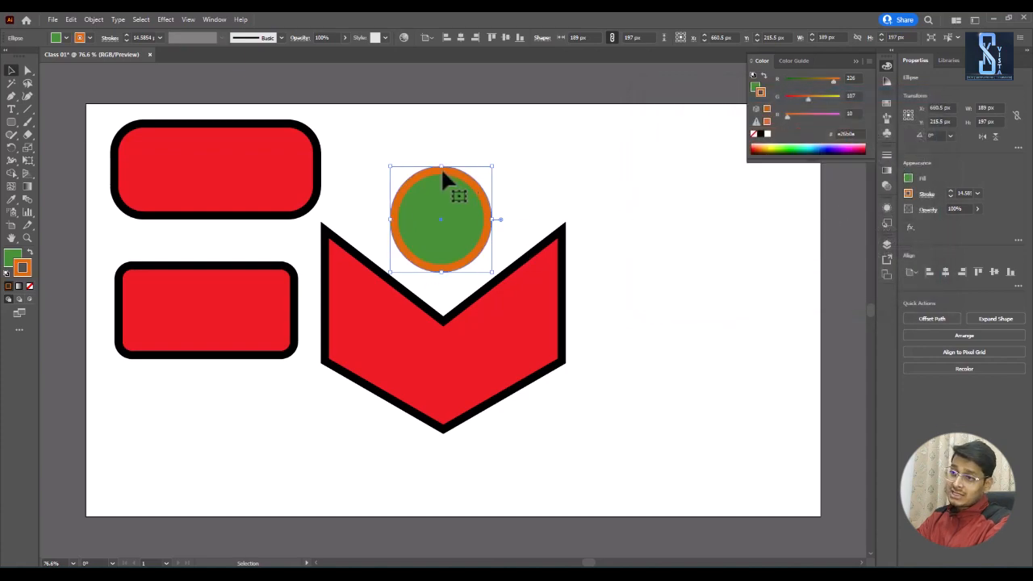
left_click(571, 189)
left_click(11, 260)
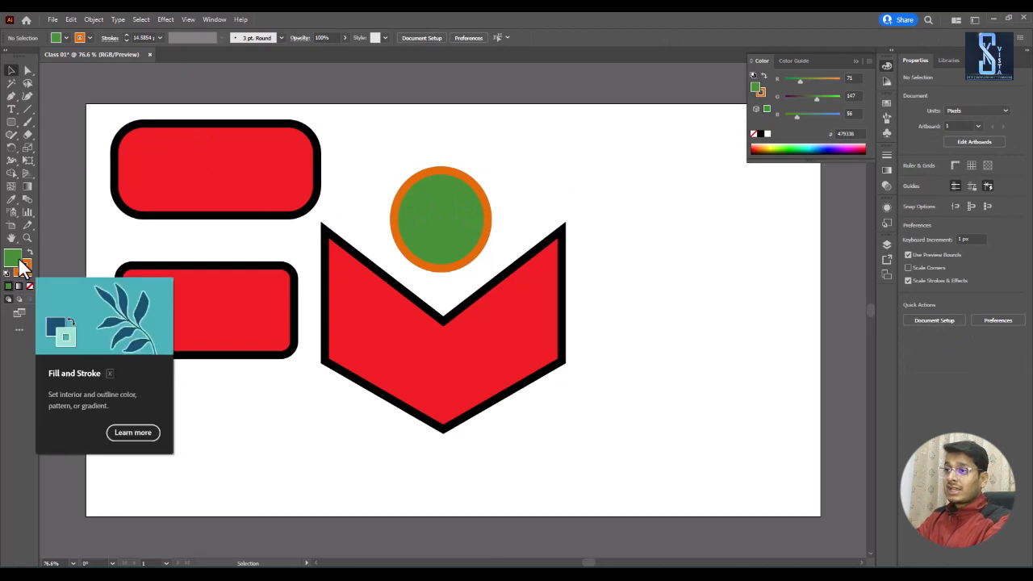
left_click(66, 37)
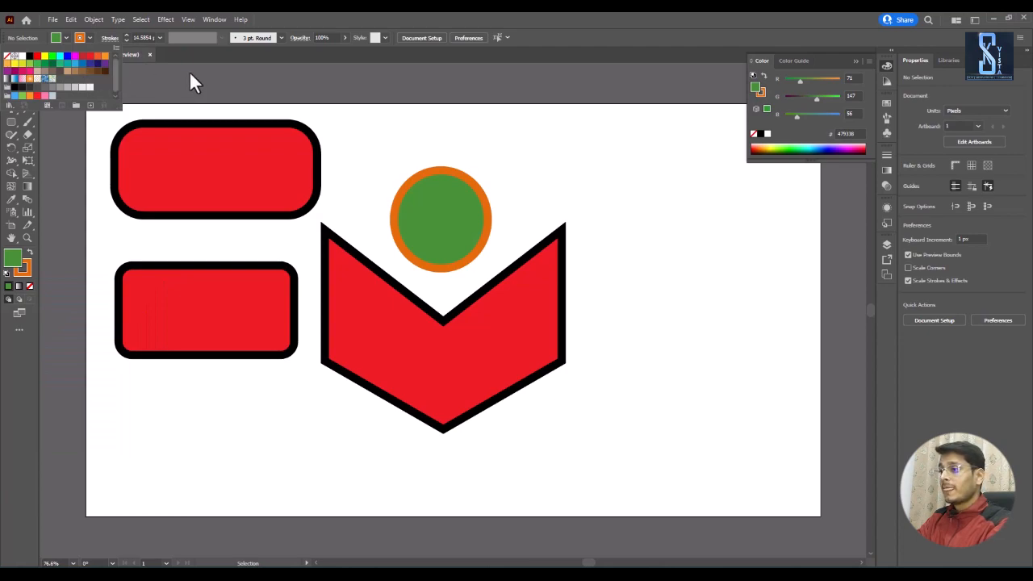
left_click(275, 57)
Step: Select all four shapes together and move them as one selection, ending slightly right of where they were
left_click_drag(208, 114, 543, 393)
left_click_drag(519, 358, 526, 384)
left_click(716, 309)
left_click_drag(268, 134, 569, 455)
left_click_drag(537, 421, 474, 373)
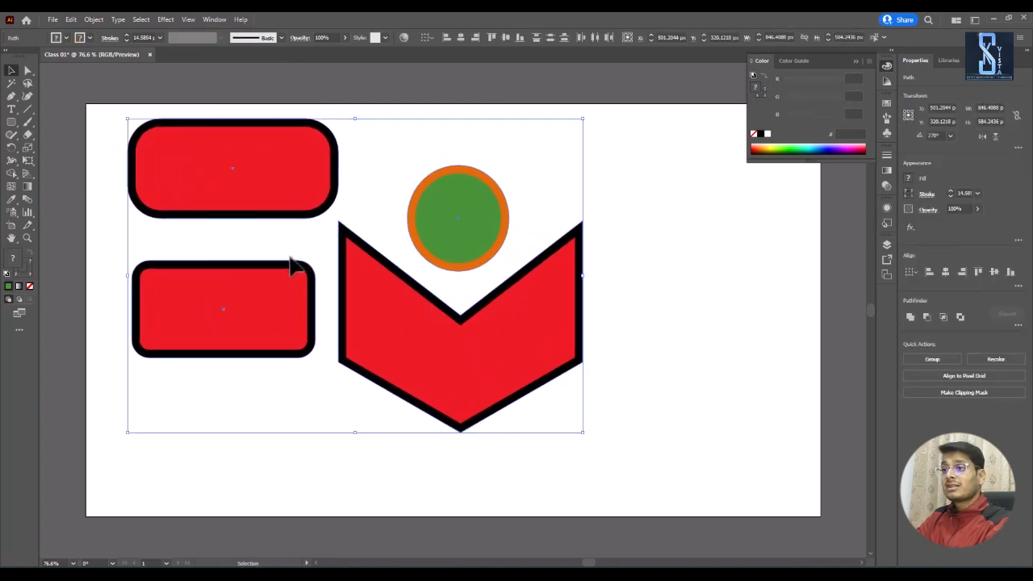
Step: Add the point text SKVISTA in the empty area to the right of the red chevron shape using the Type tool
left_click(11, 110)
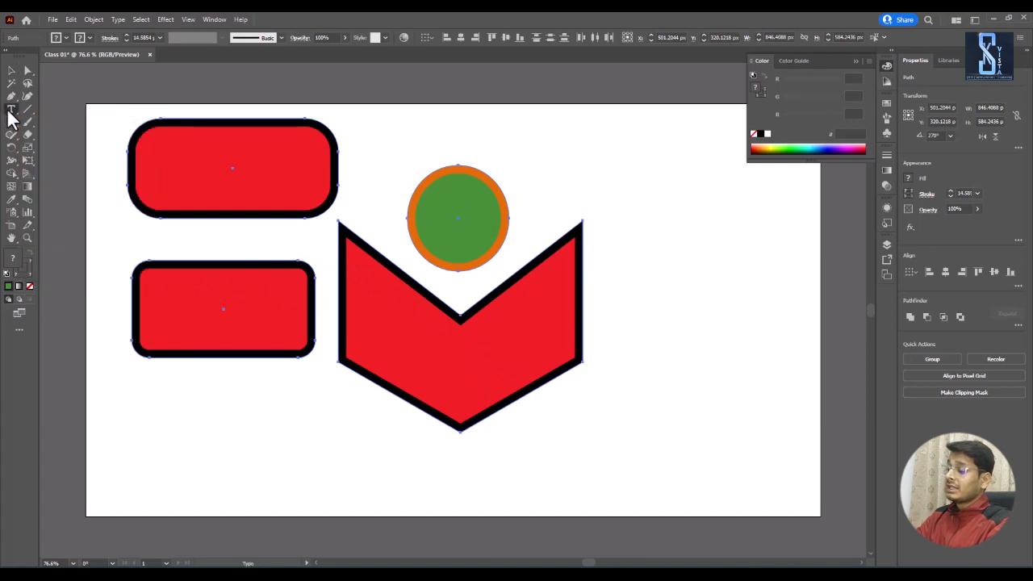
left_click(613, 277)
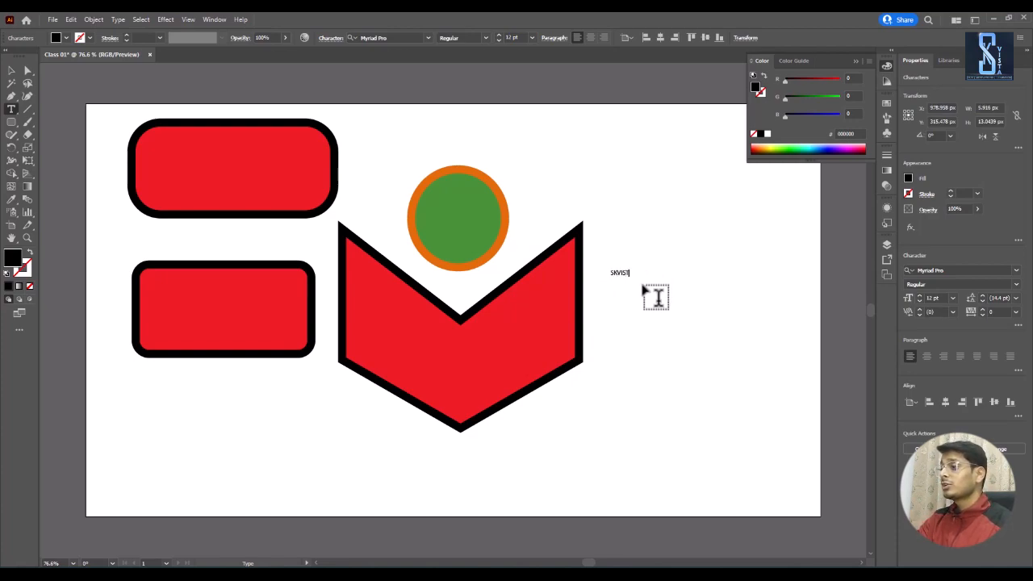
left_click(11, 70)
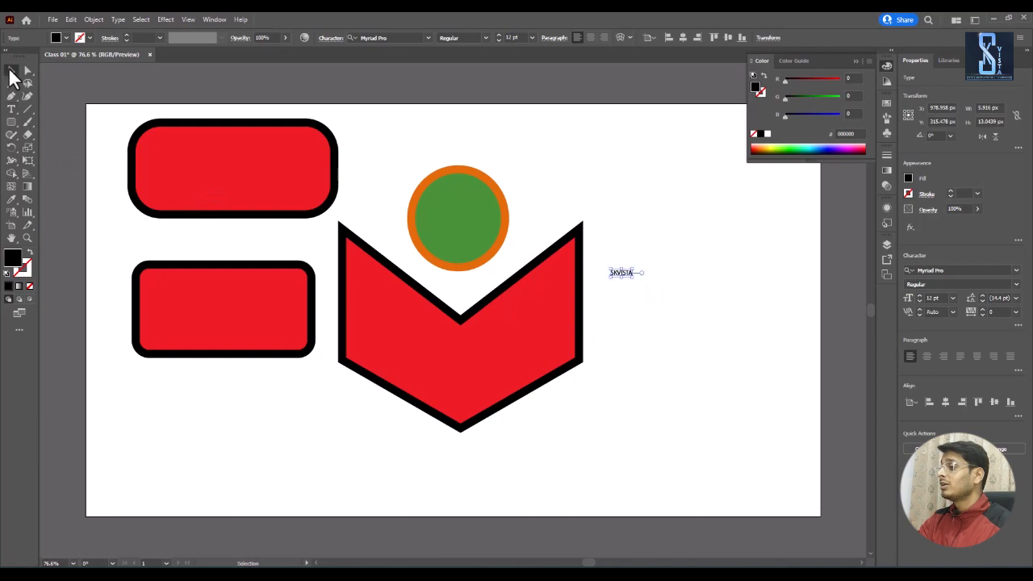
Step: Try enlarging the SKVISTA text freehand to about 80 pt and moving it slightly toward the chevron, and undo both changes
left_click_drag(634, 279, 756, 357)
left_click_drag(703, 298, 685, 290)
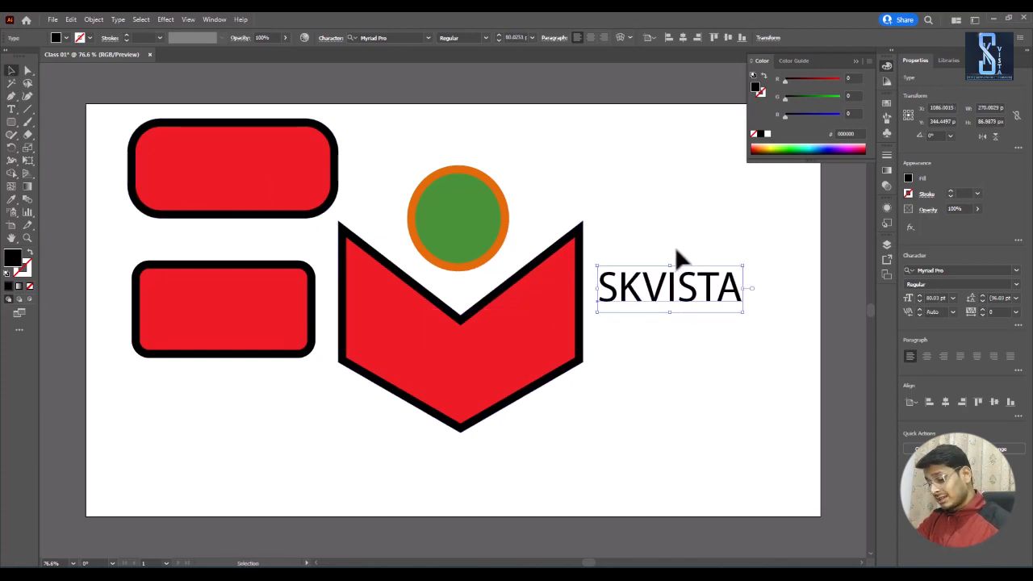
key("ctrl+z")
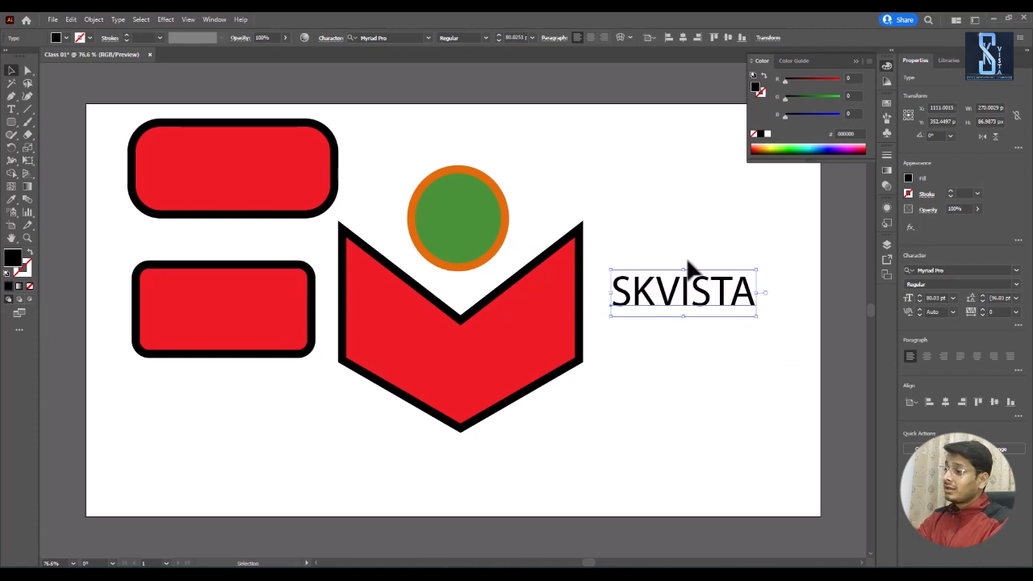
key("ctrl+z")
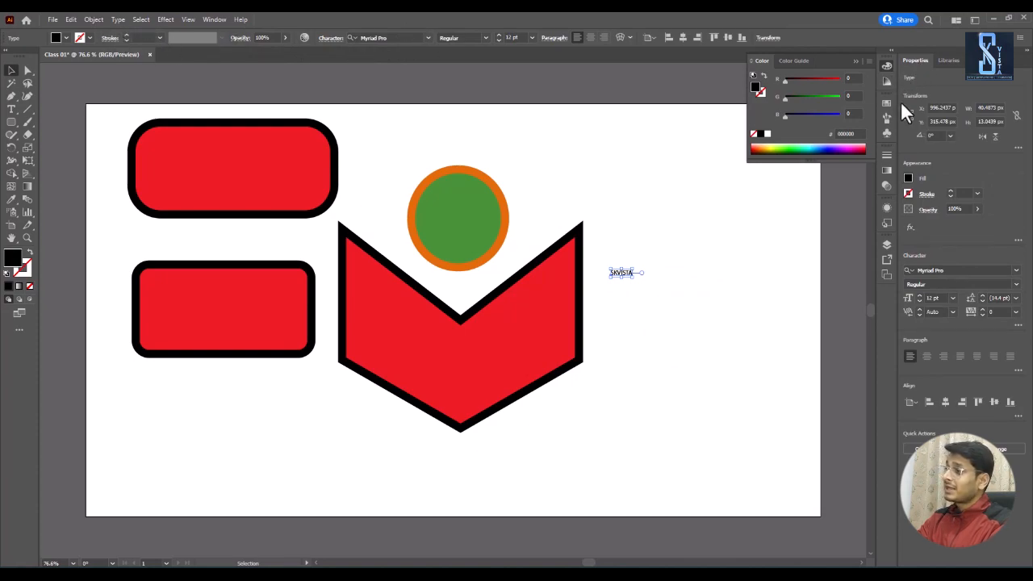
Step: Try a font size of 72 pt on the SKVISTA text, and settle on 36 pt
left_click(949, 298)
left_click(994, 408)
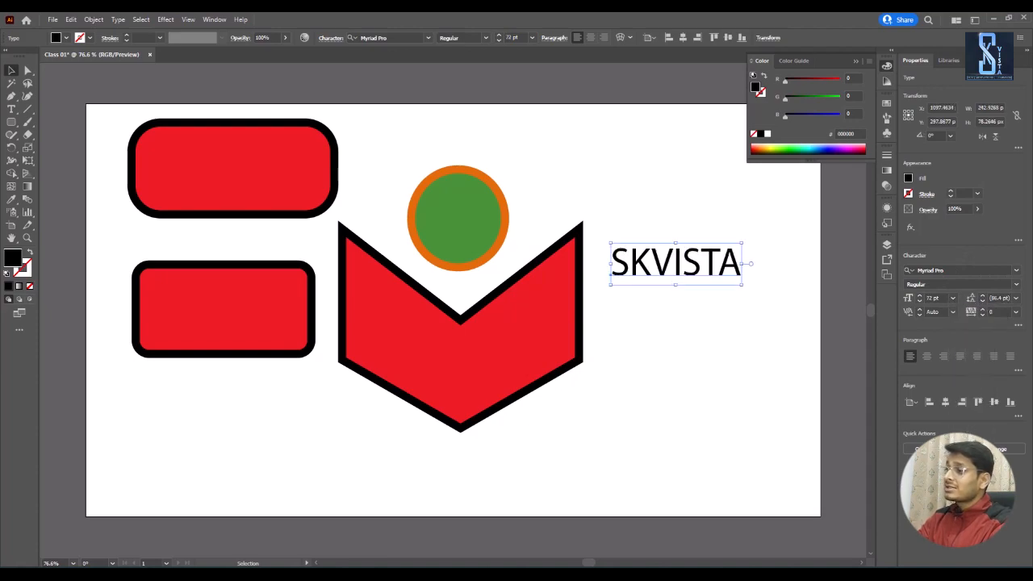
left_click(532, 38)
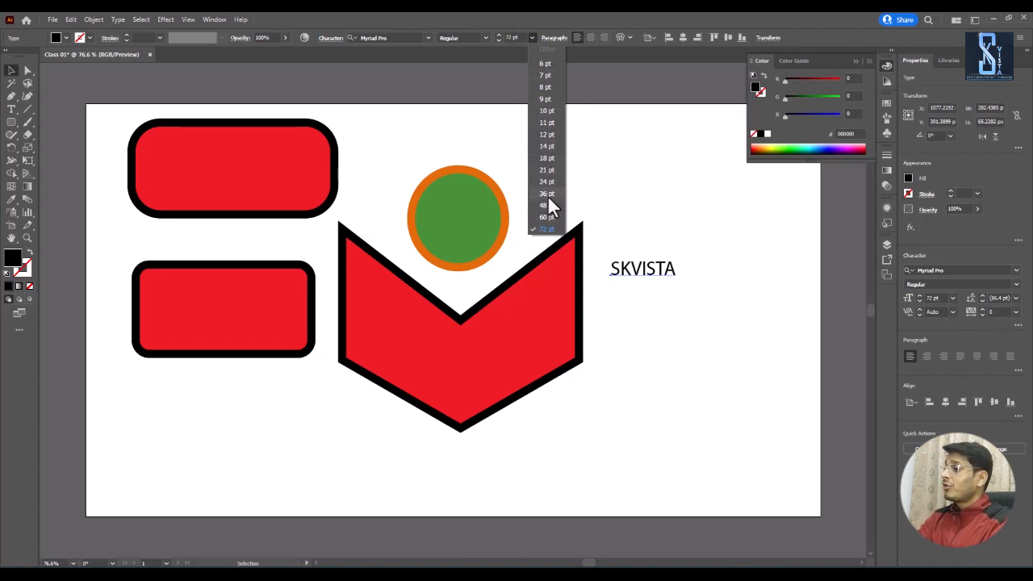
left_click(548, 197)
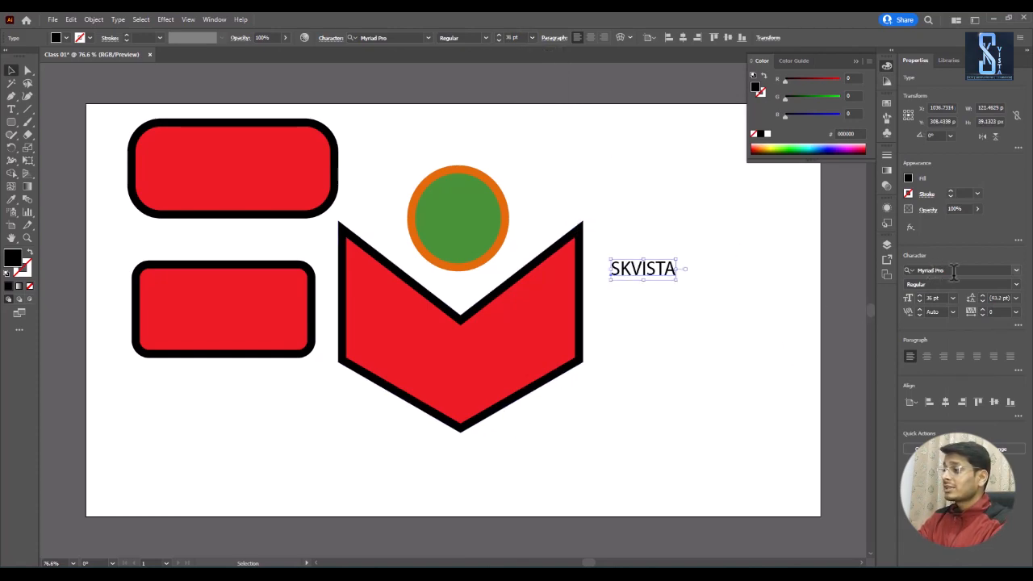
Step: Change the font of the SKVISTA text to SHREE-ENG-0022
left_click(1015, 271)
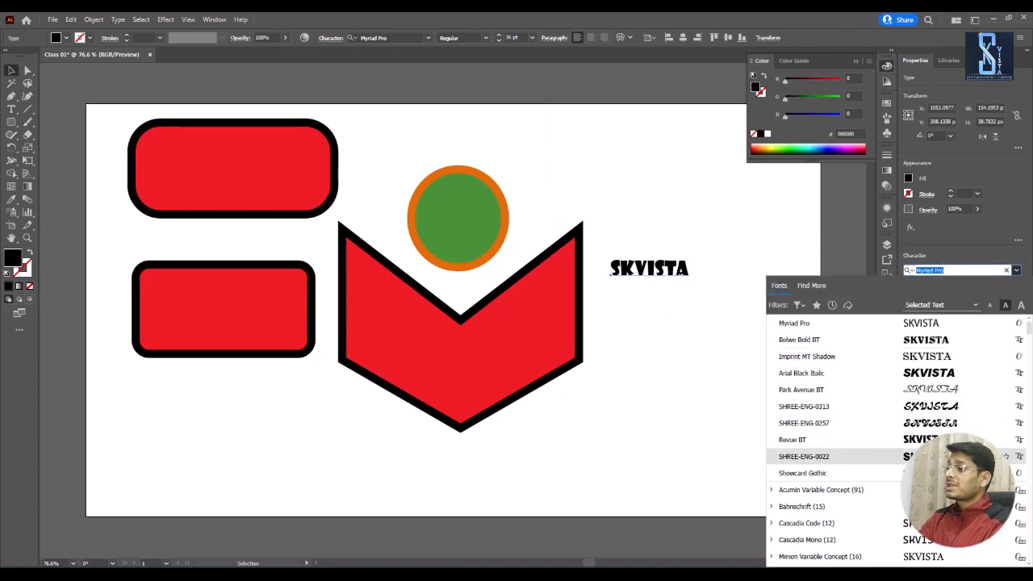
left_click(807, 456)
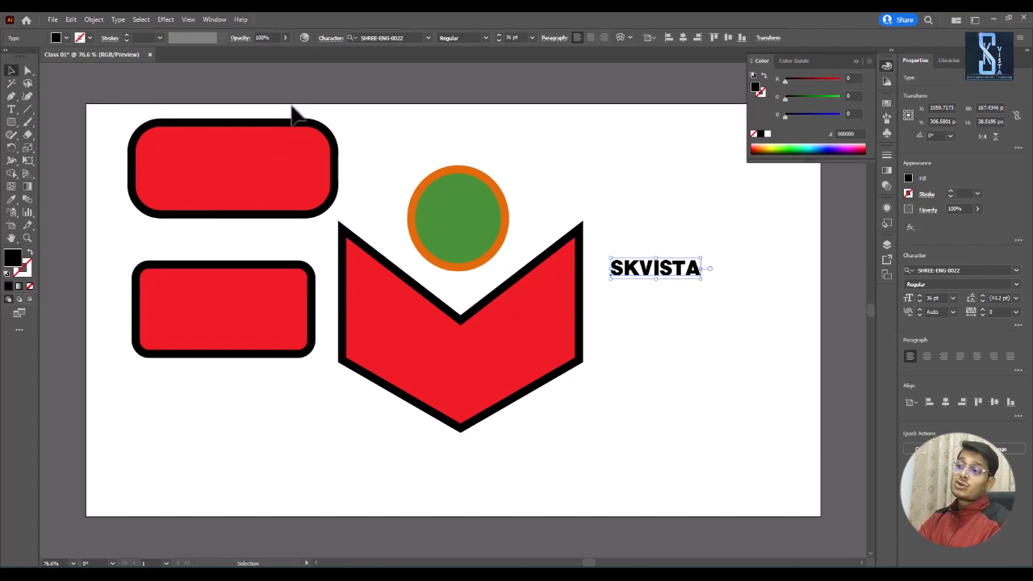
Step: Select all four shapes and the SKVISTA text together
left_click_drag(115, 113, 708, 421)
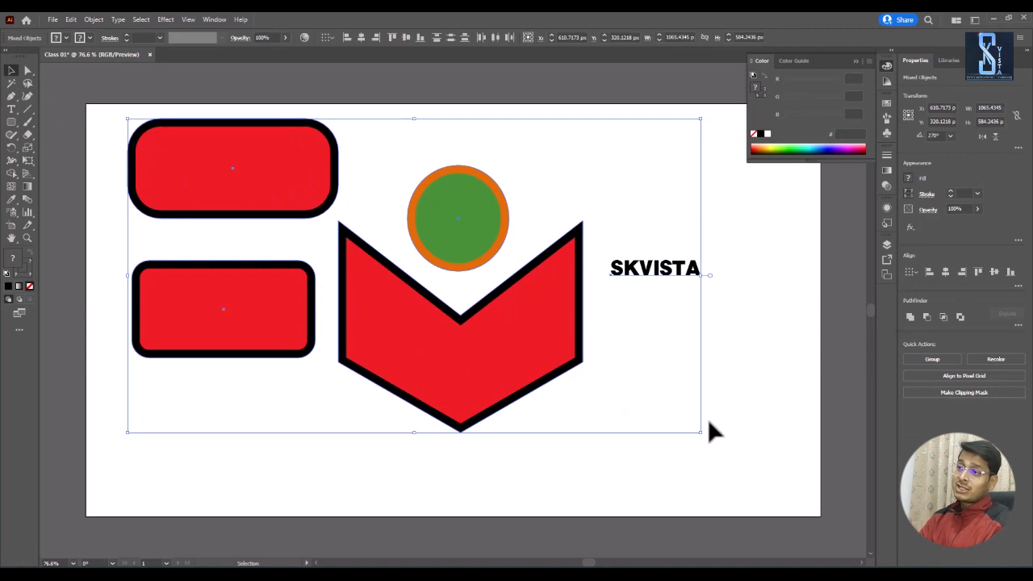